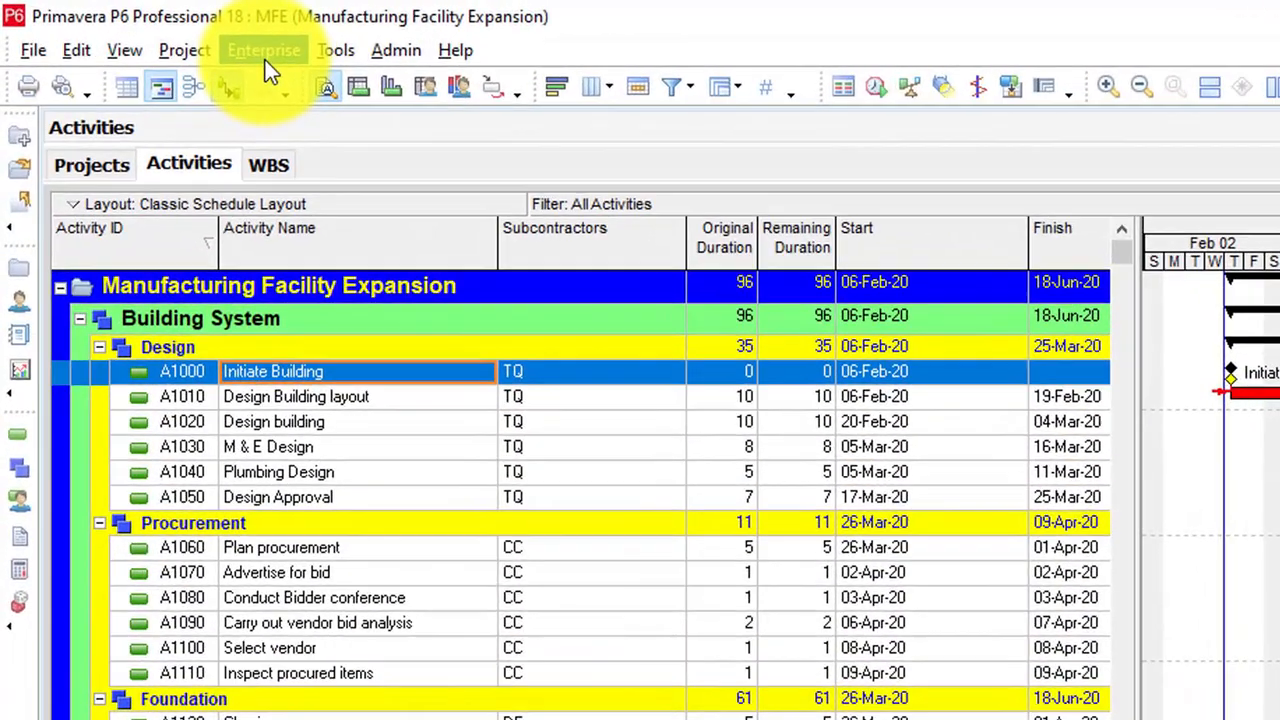
Step: Create a resource code named Subcontractors with a maximum length of 20
left_click(150, 30)
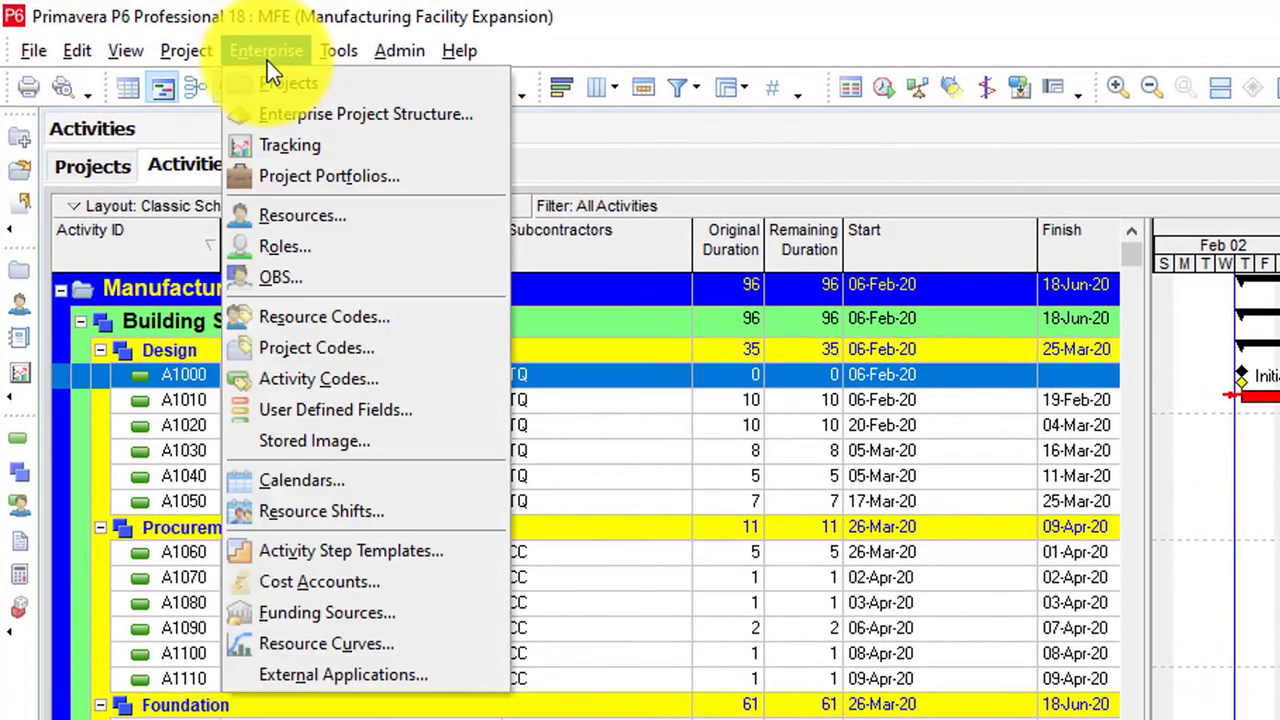
left_click(326, 315)
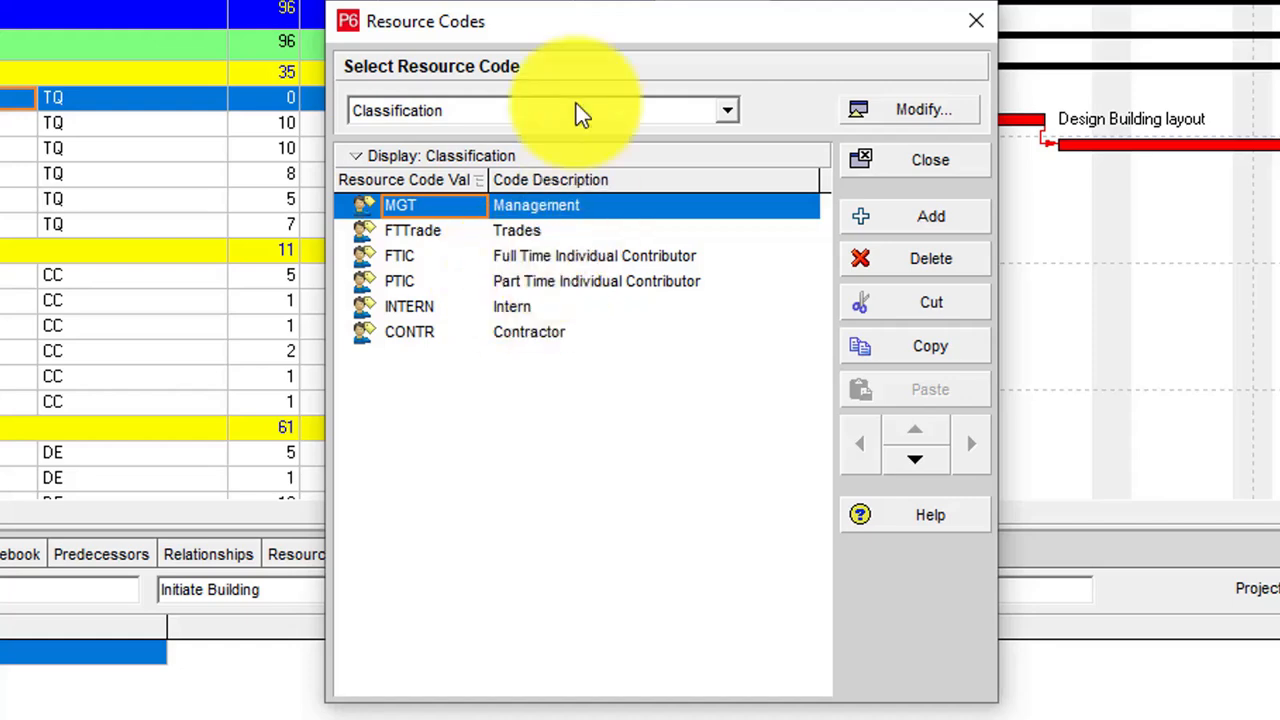
left_click(932, 116)
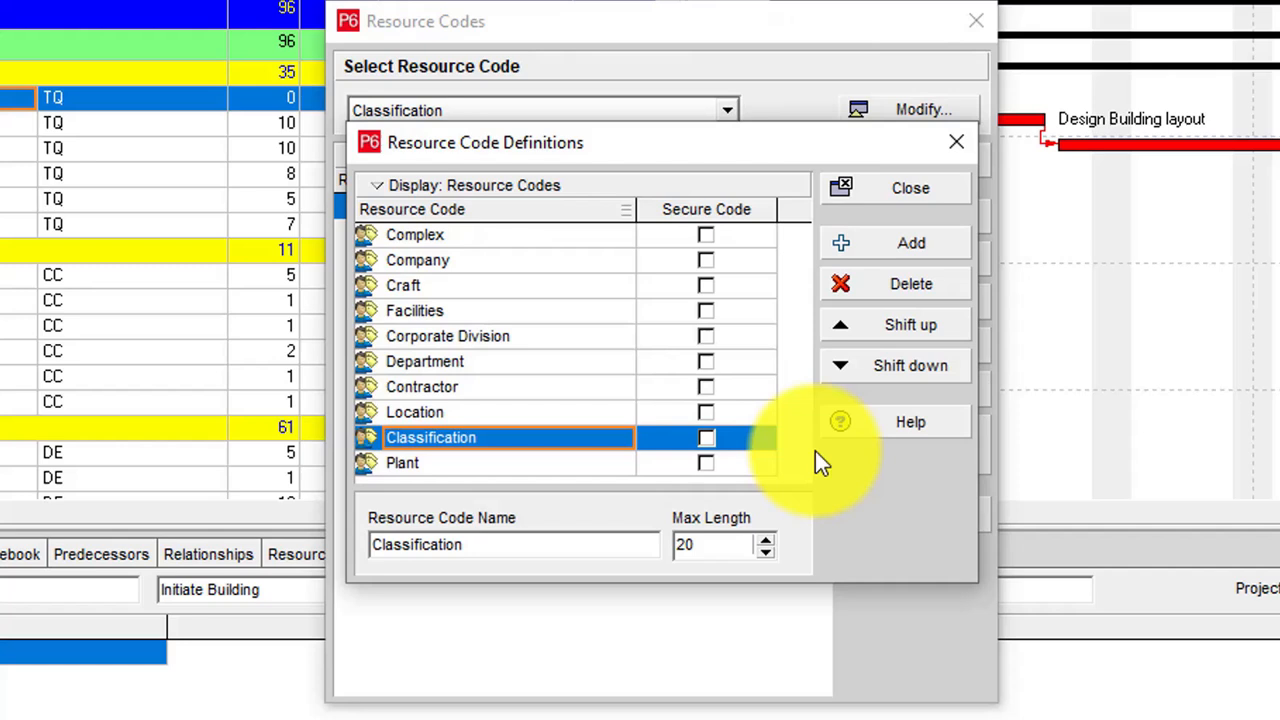
left_click(922, 243)
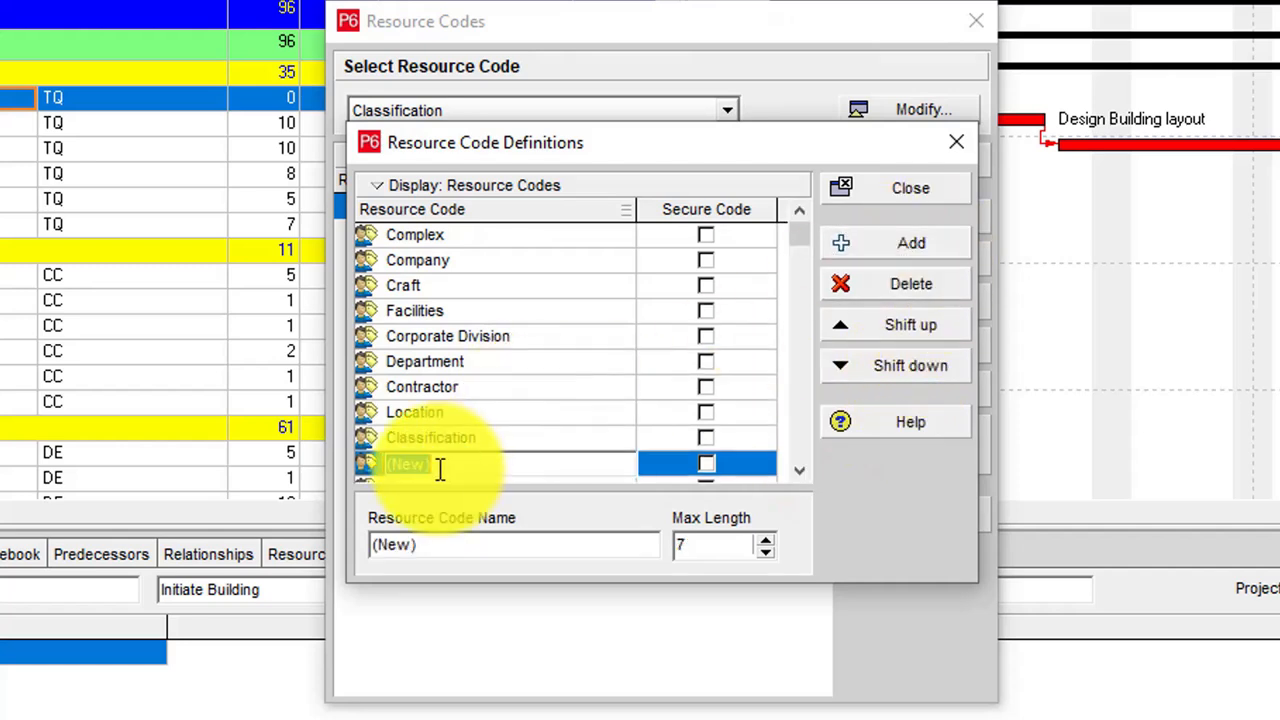
type("Subcontractors")
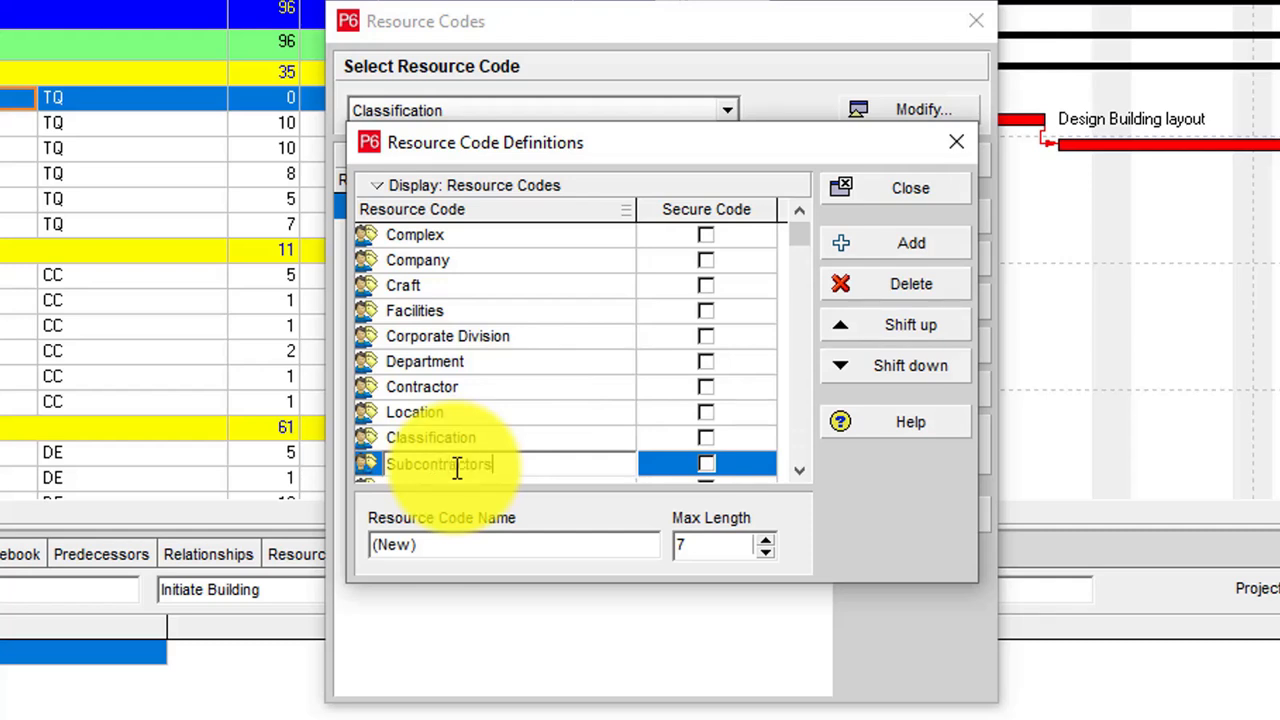
key("Return")
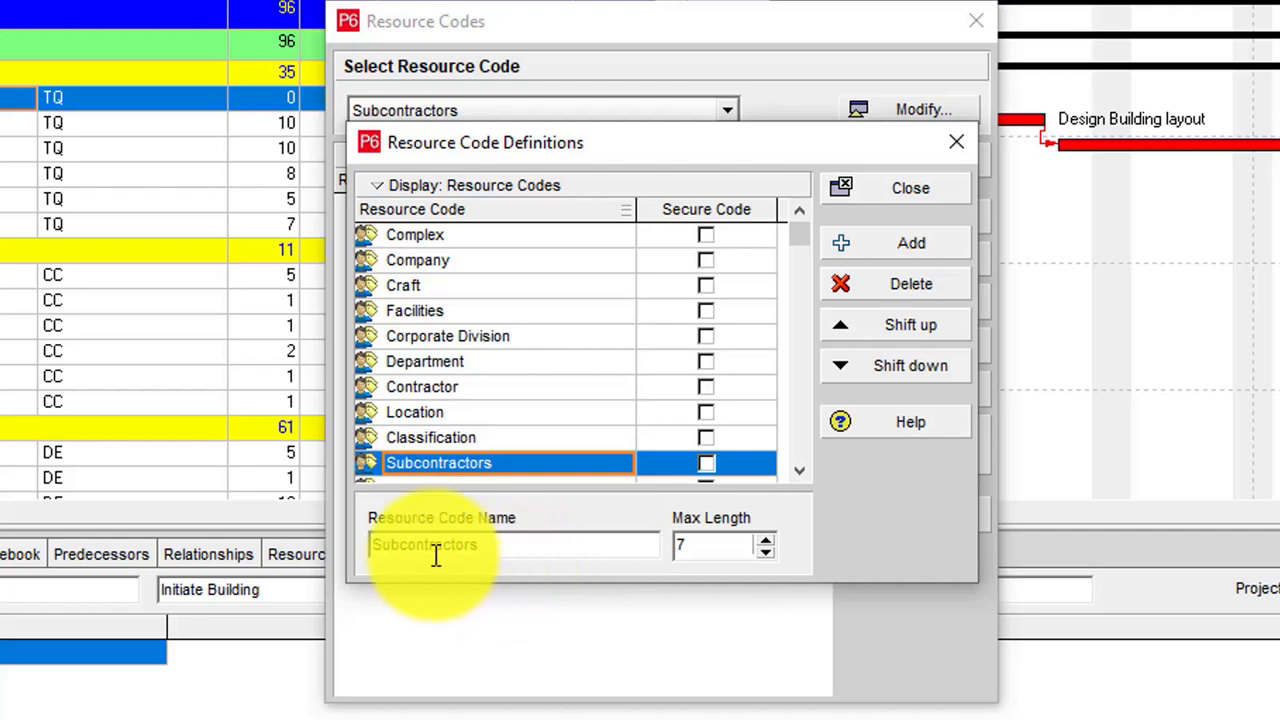
left_click(743, 545)
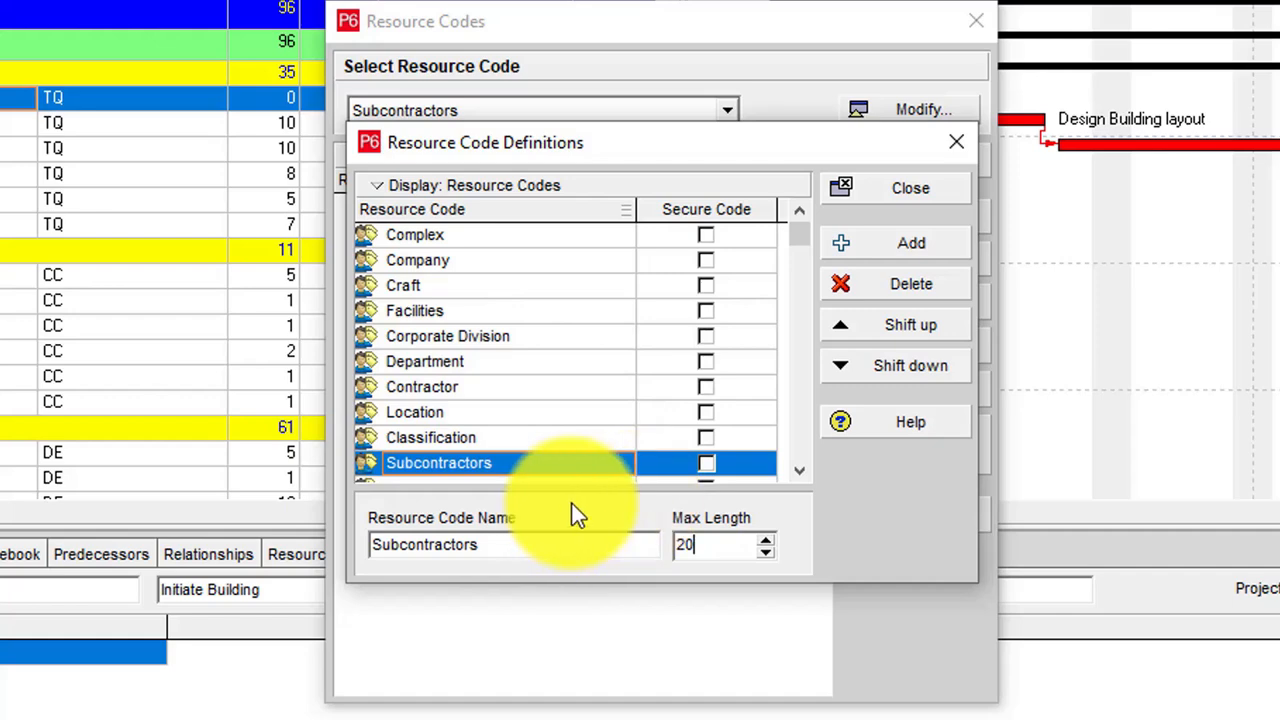
left_click(924, 192)
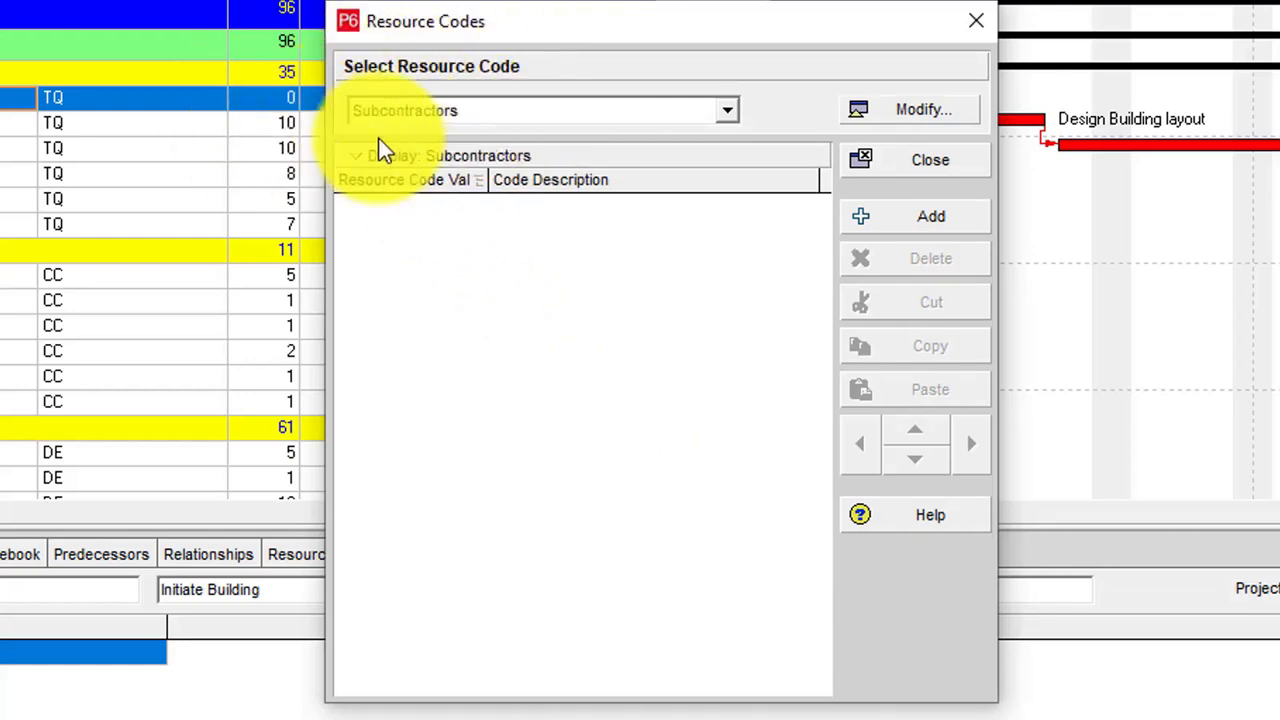
Step: Add the code value TQ with the description Total Quality to the Subcontractors resource code
left_click(927, 226)
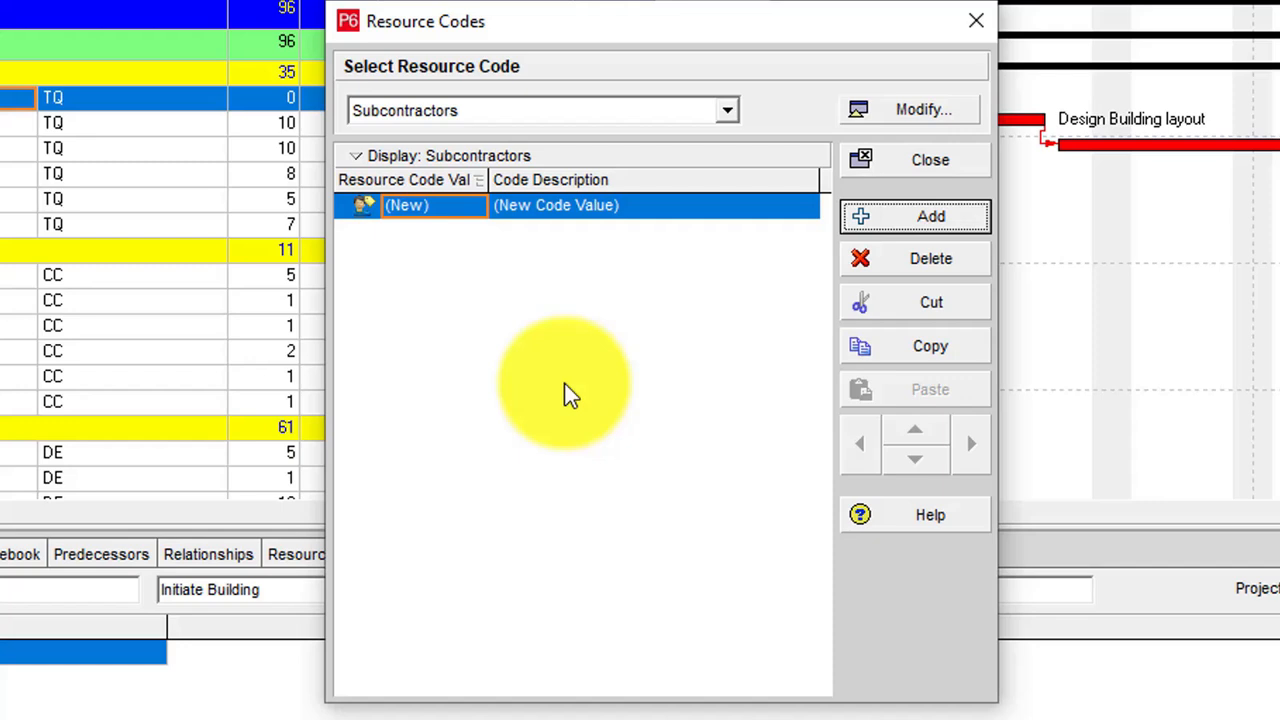
left_click(448, 209)
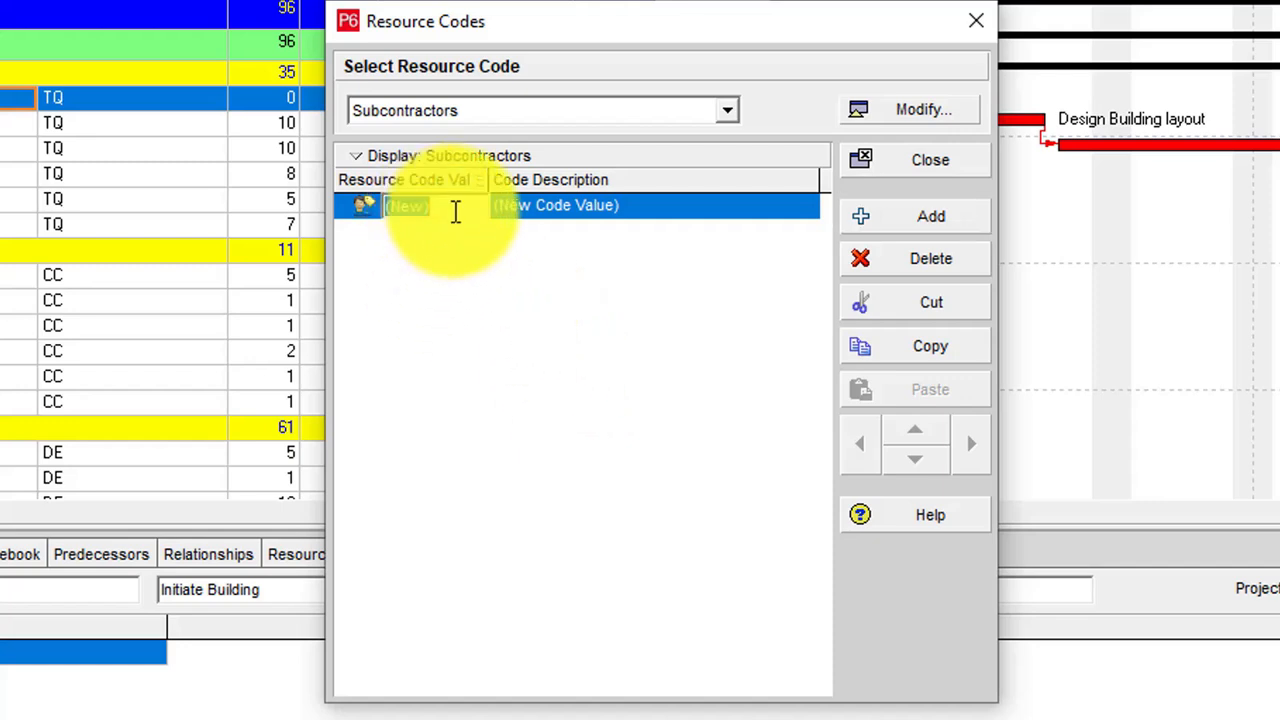
type("TQ")
key("Return")
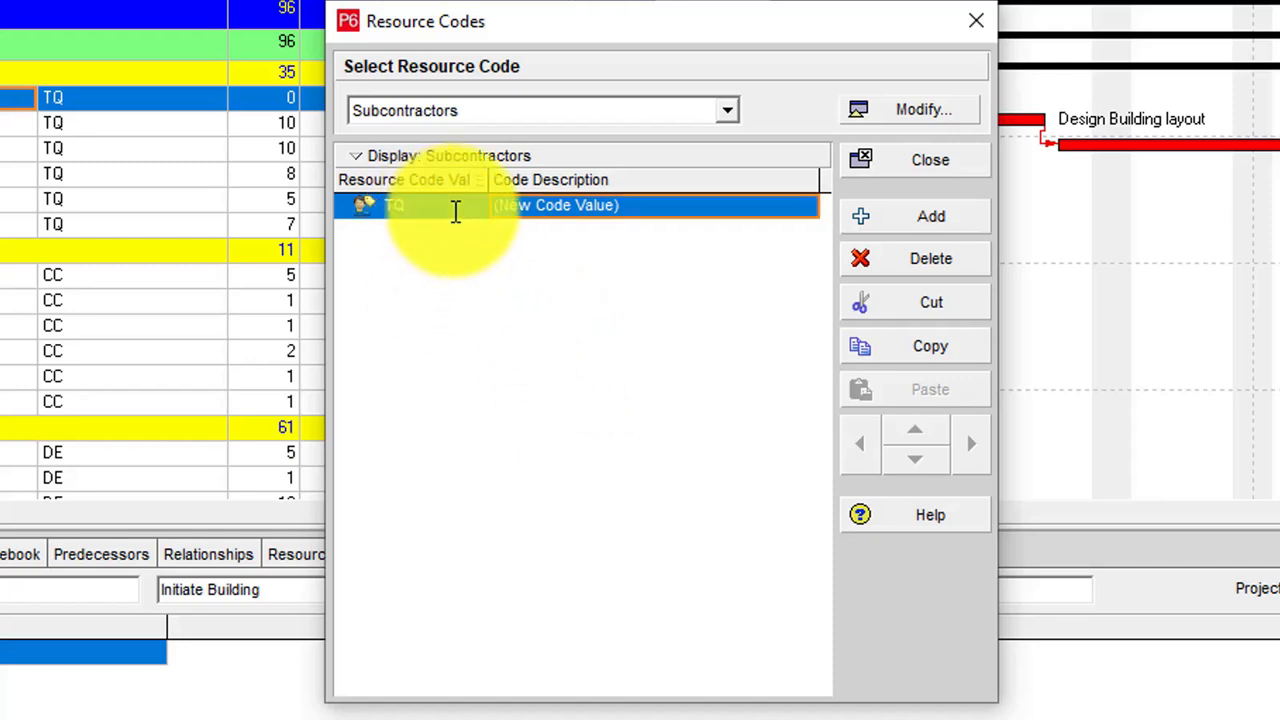
left_click(665, 205)
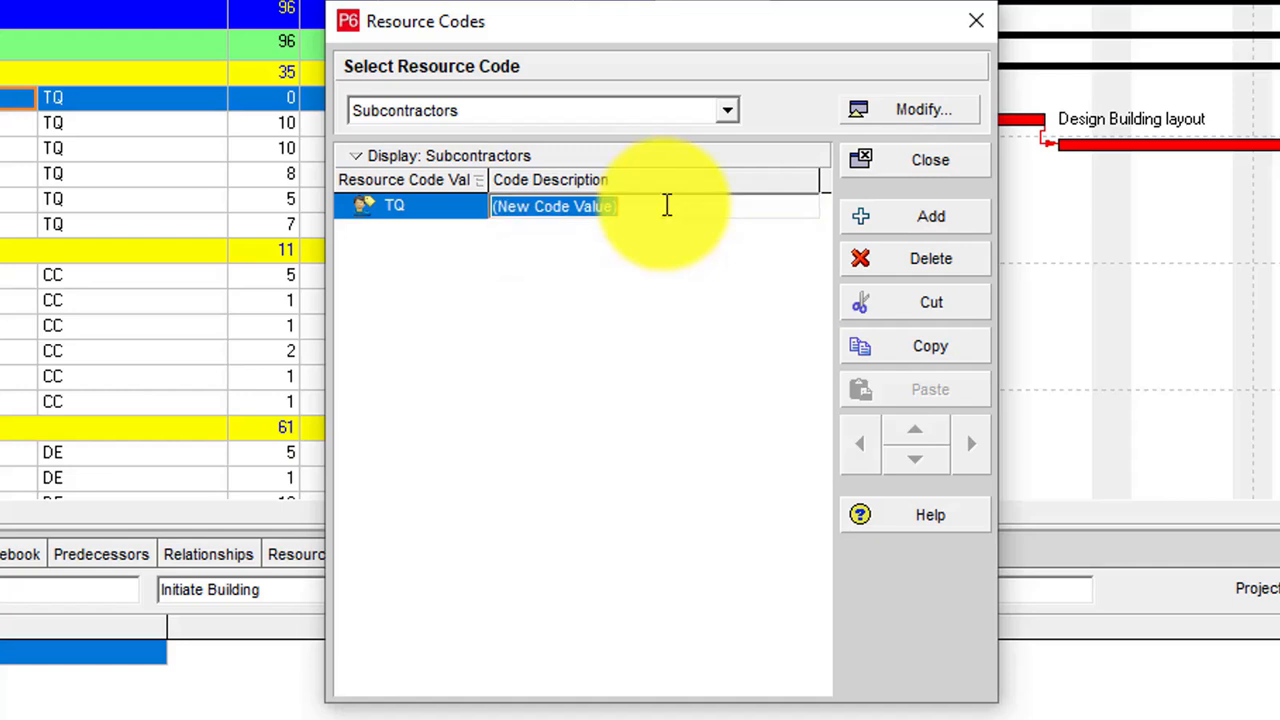
type("Tot")
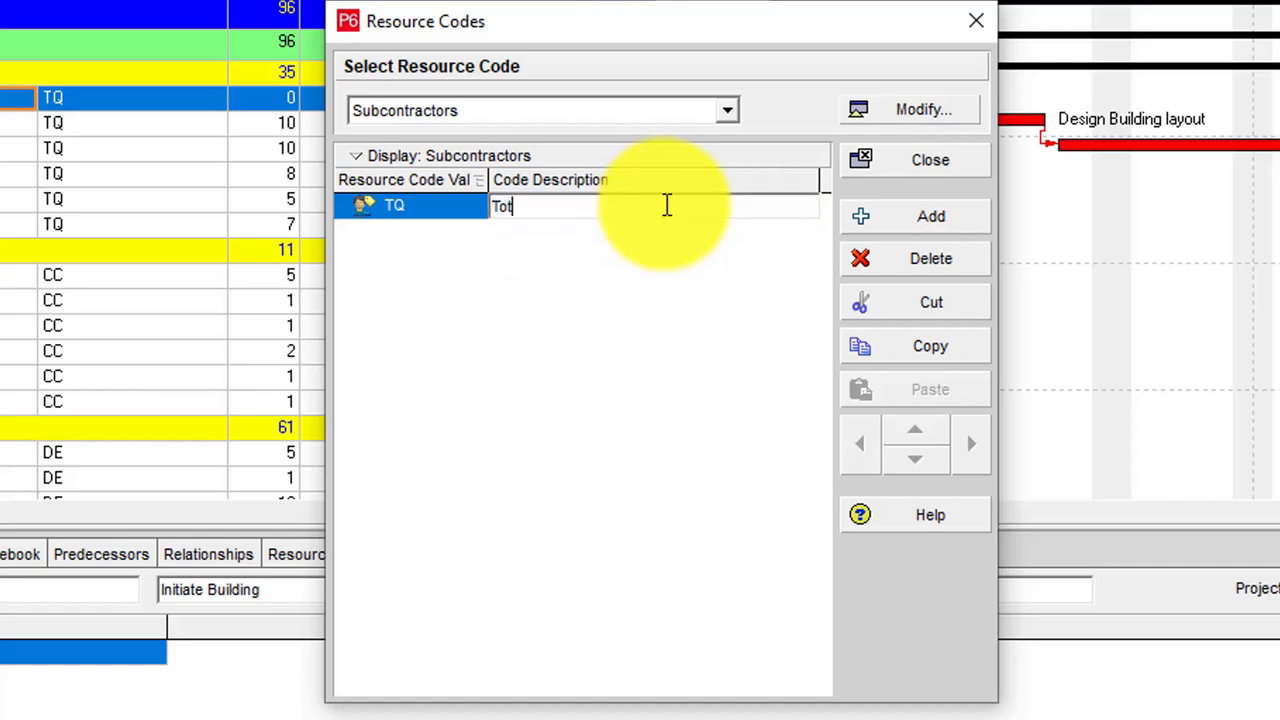
type("al Quality")
key("Return")
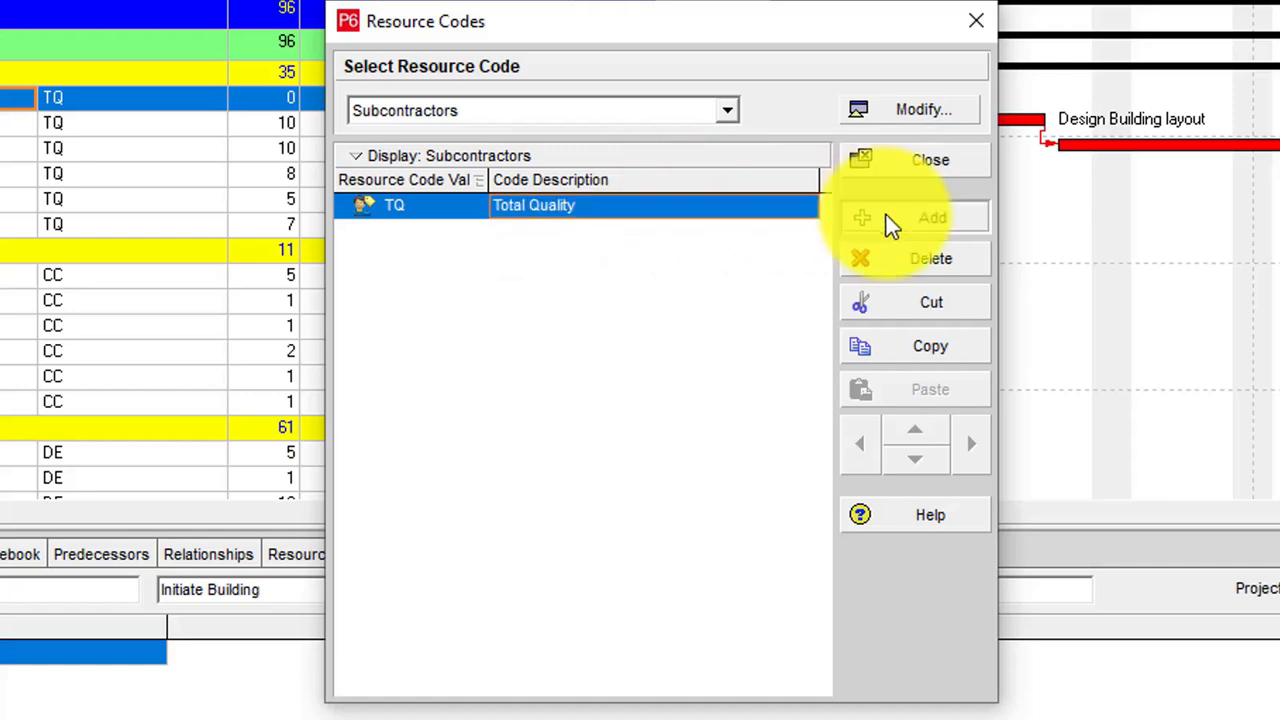
Step: Add the code value CC with the description Ciel Consulting to the Subcontractors resource code
left_click(886, 216)
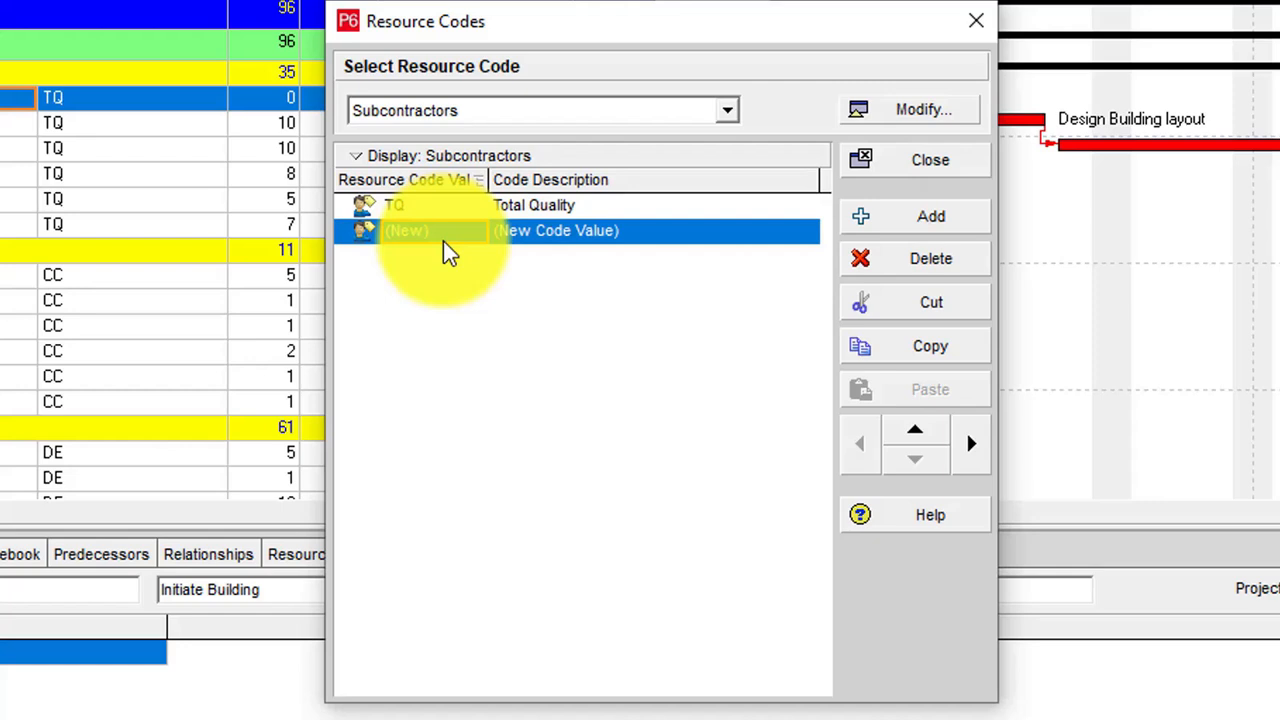
left_click(466, 226)
type("CC")
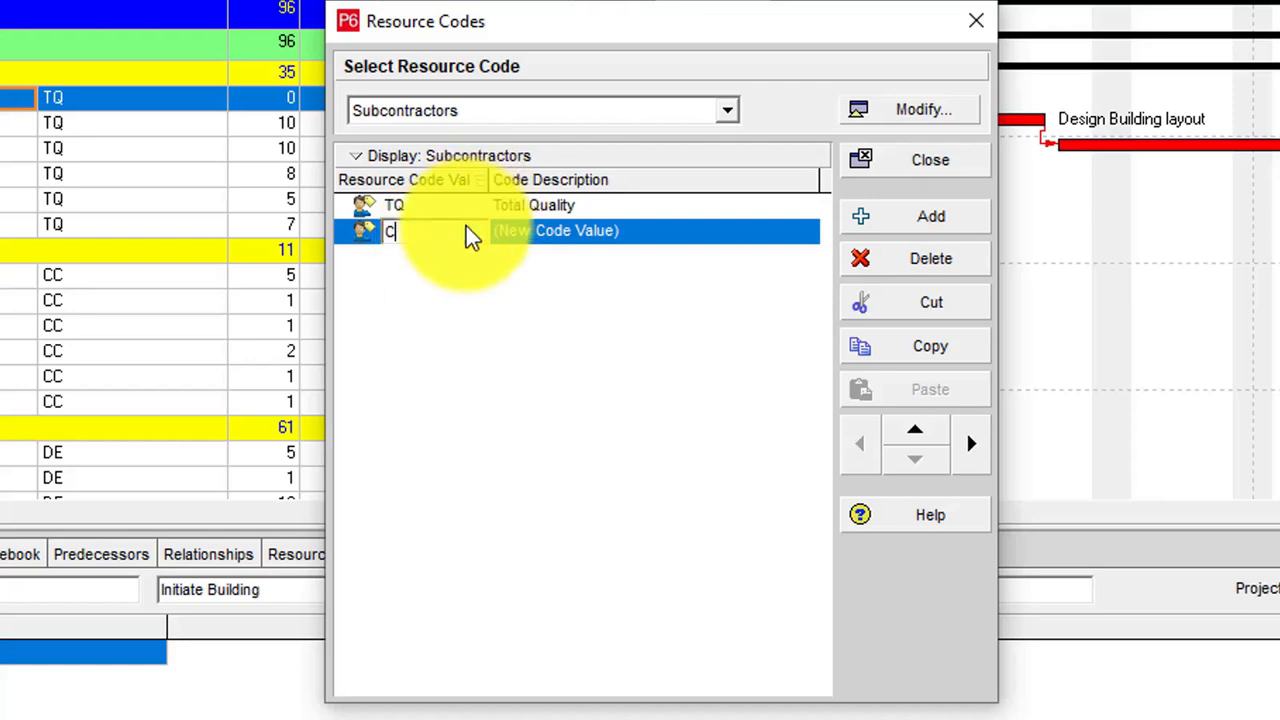
left_click(571, 233)
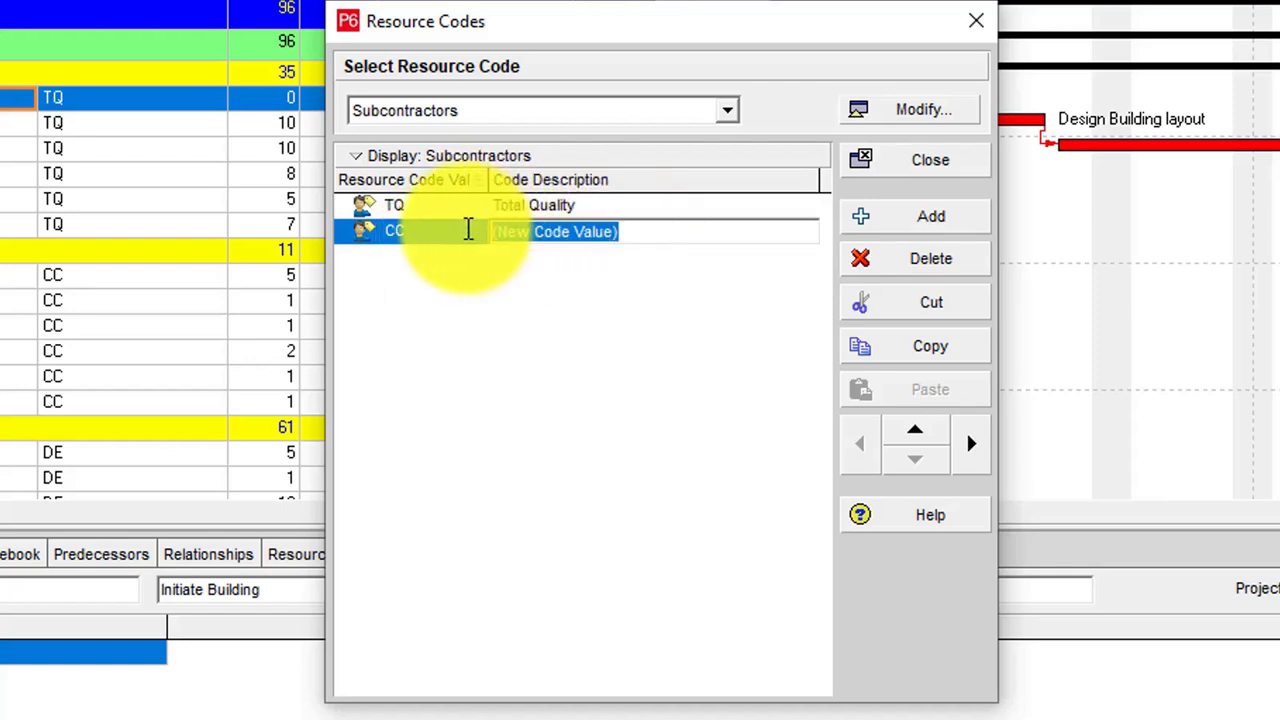
type("Ciel Consulting")
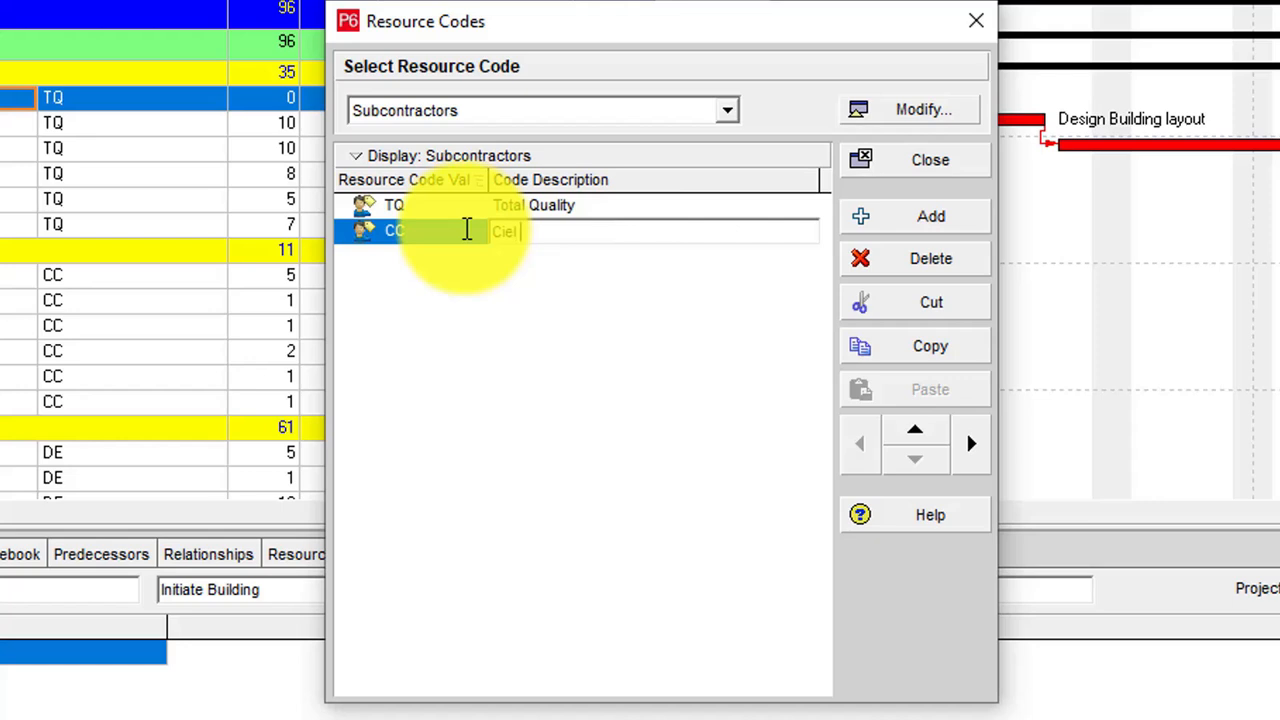
Step: Add the code value DE with the description Dorman Engineering and close the resource code definitions
left_click(930, 216)
left_click(445, 262)
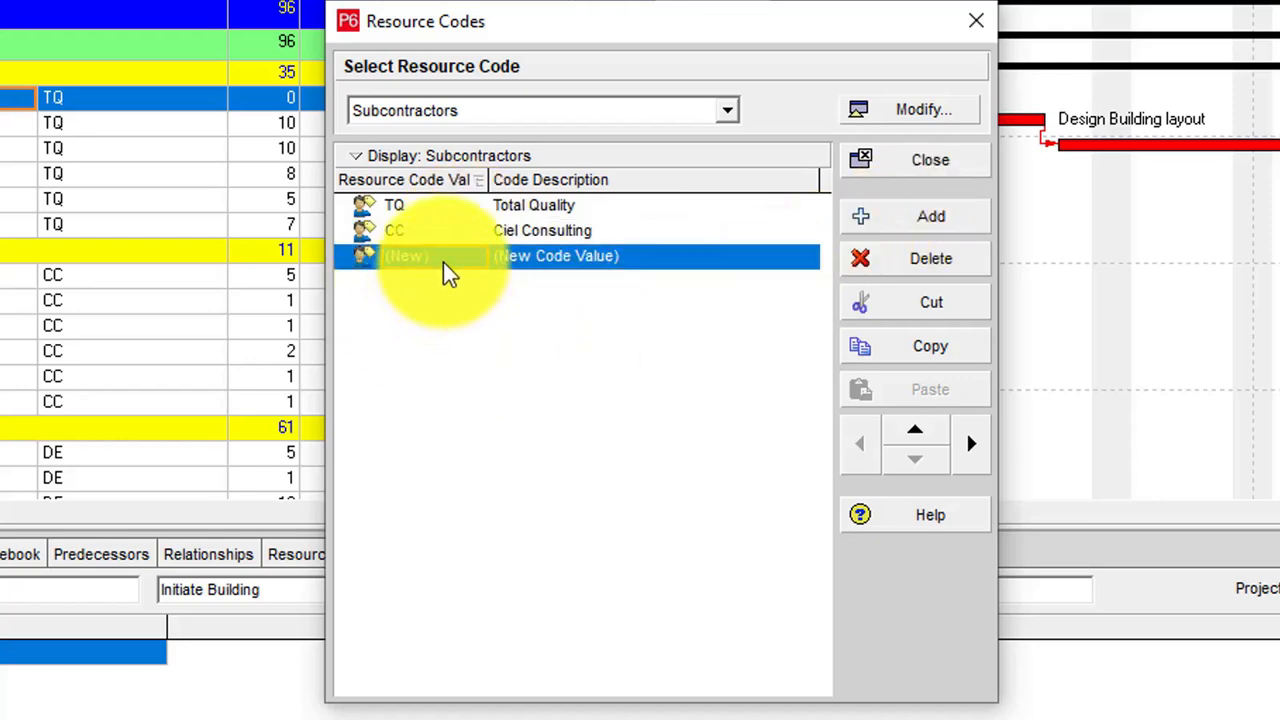
type("DE")
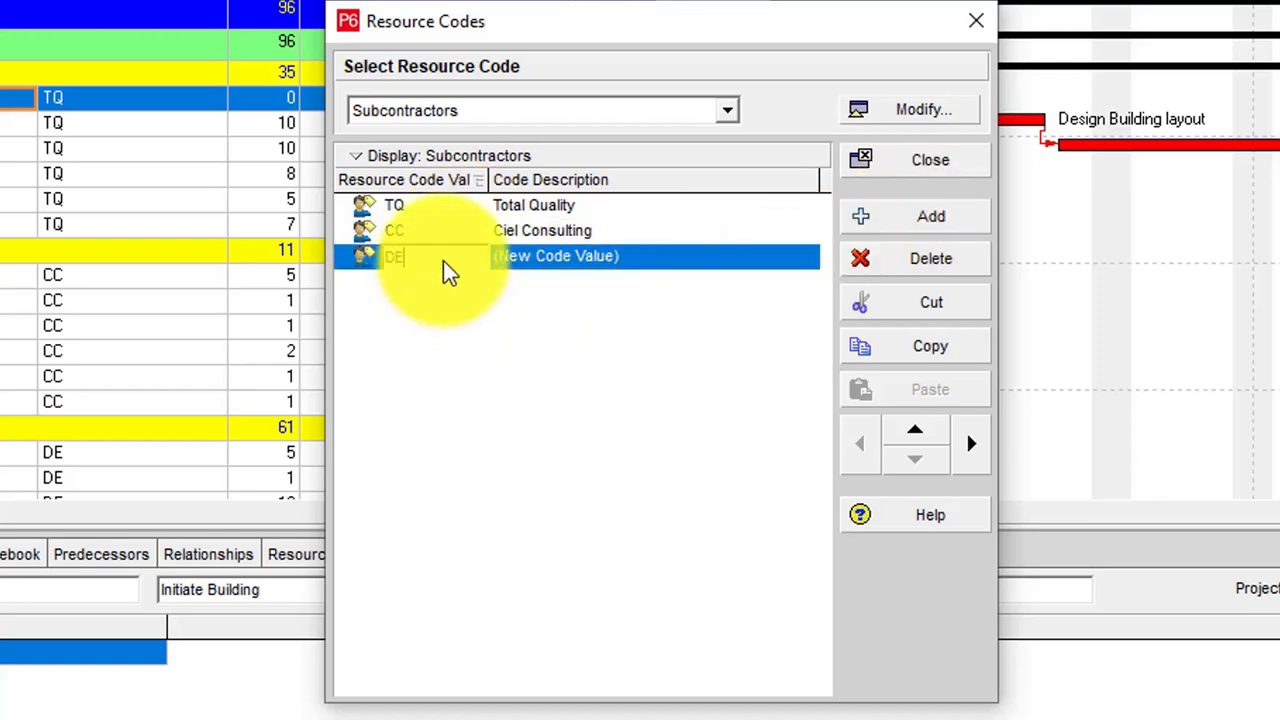
left_click(675, 255)
type("Dorman E")
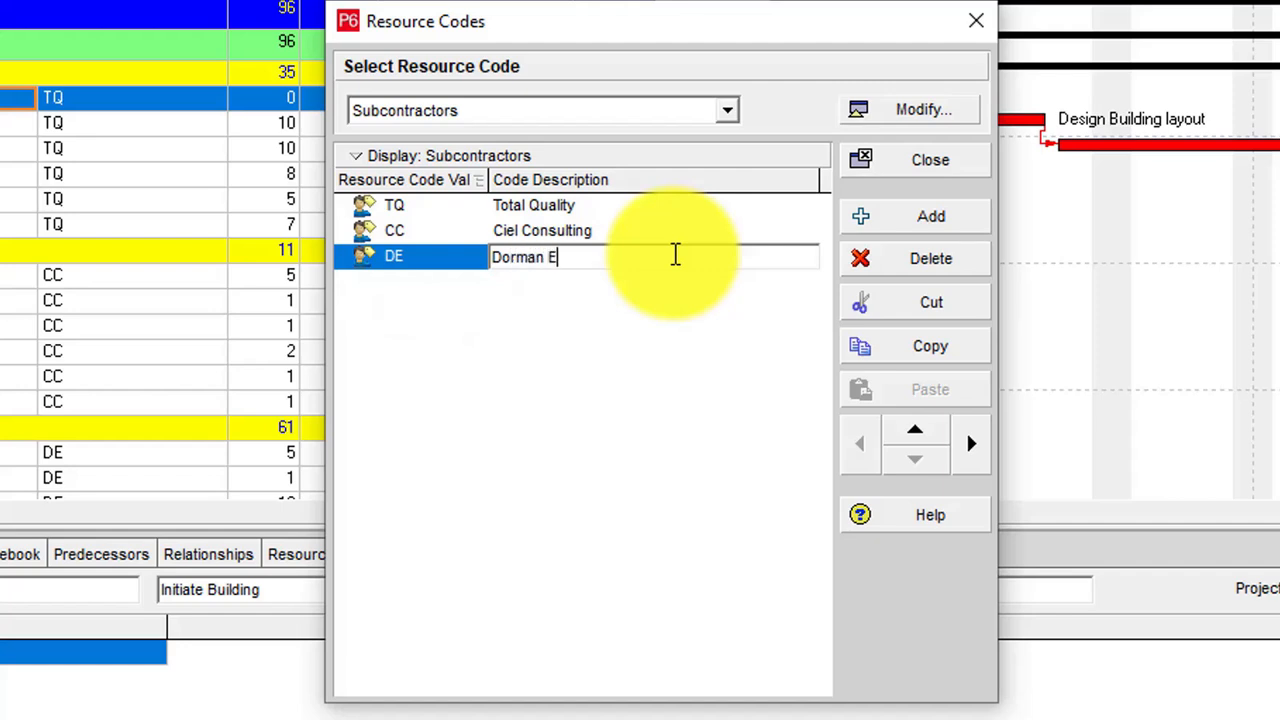
type("ngineering")
key("Return")
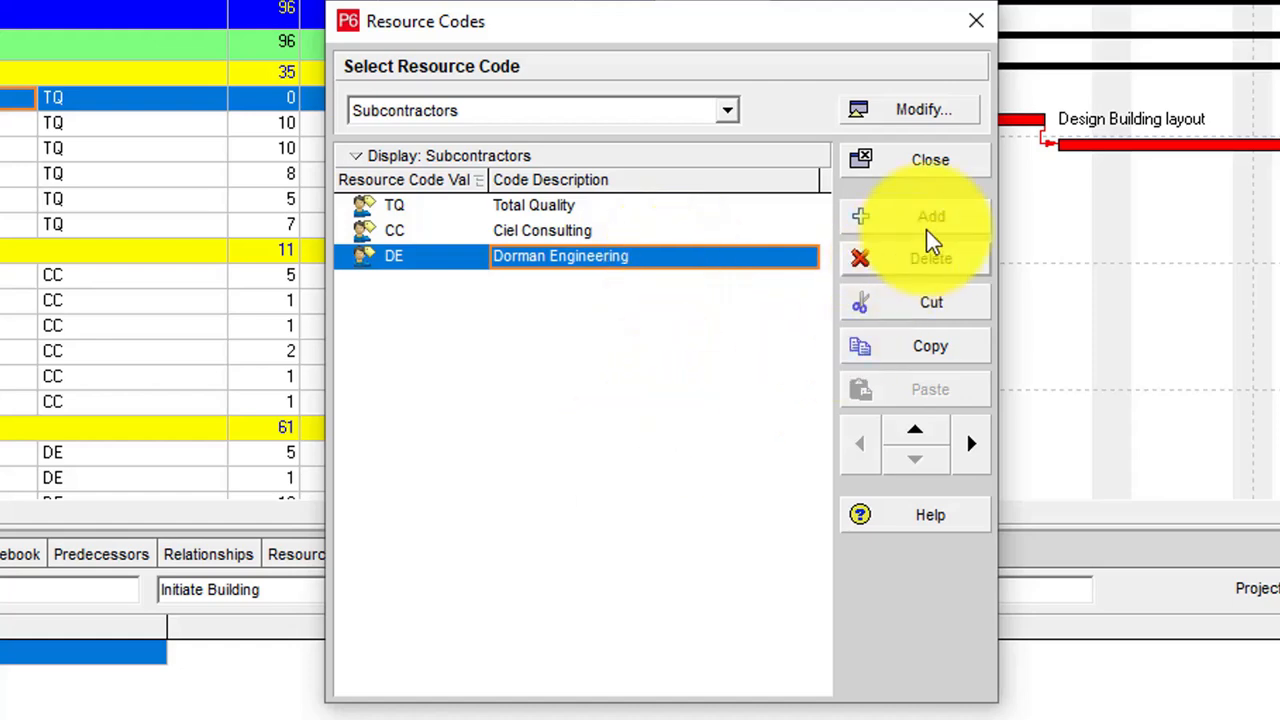
left_click(951, 166)
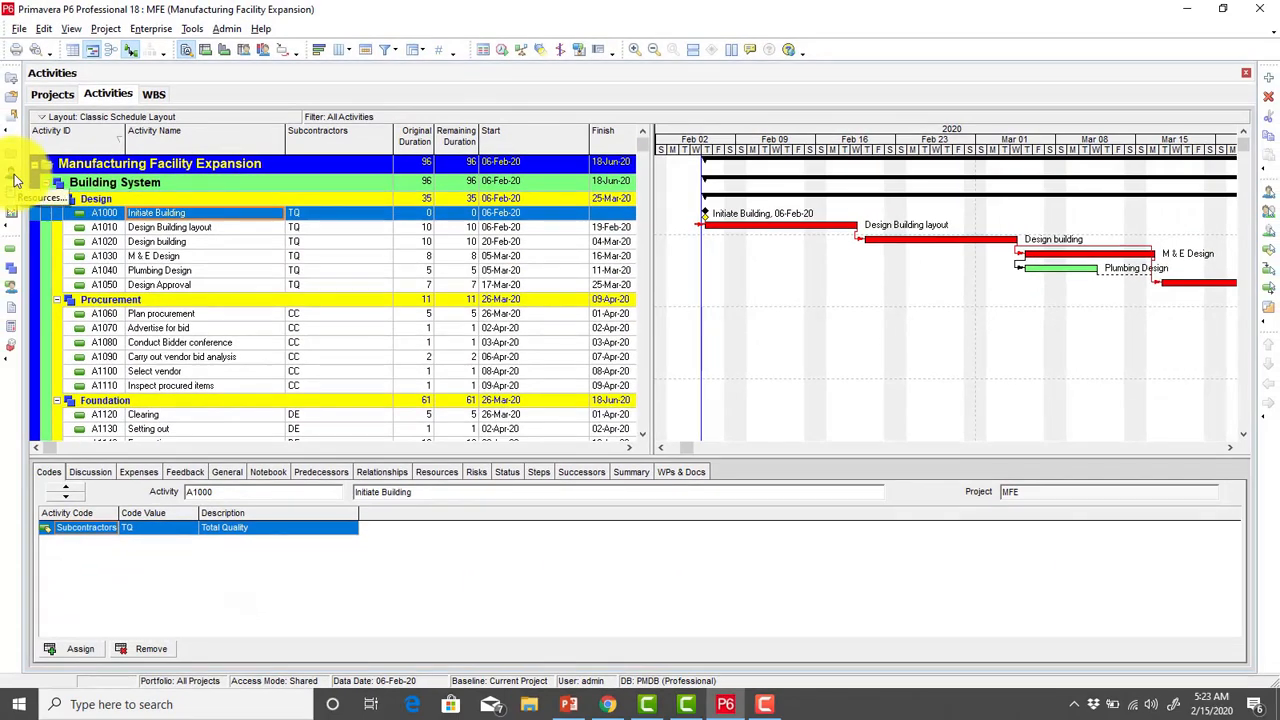
Step: Show the project's Resources view and open the customization of its table columns
left_click(11, 173)
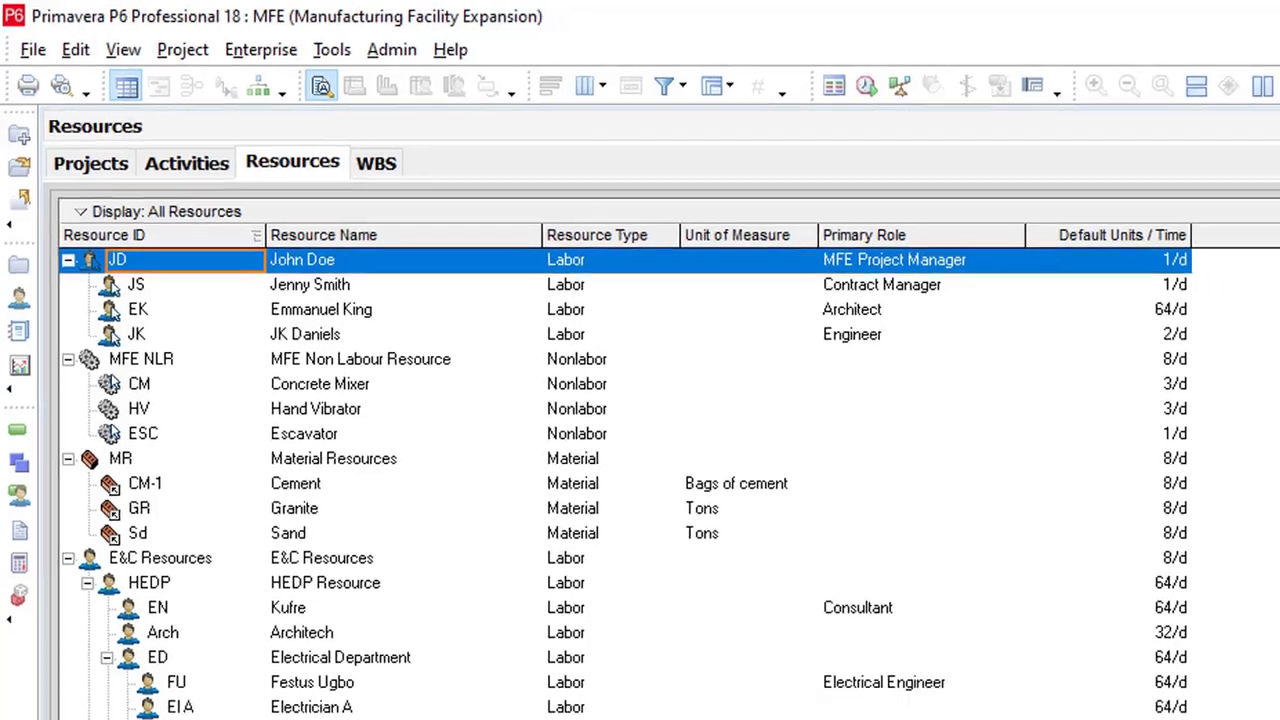
right_click(958, 315)
mouse_move(930, 489)
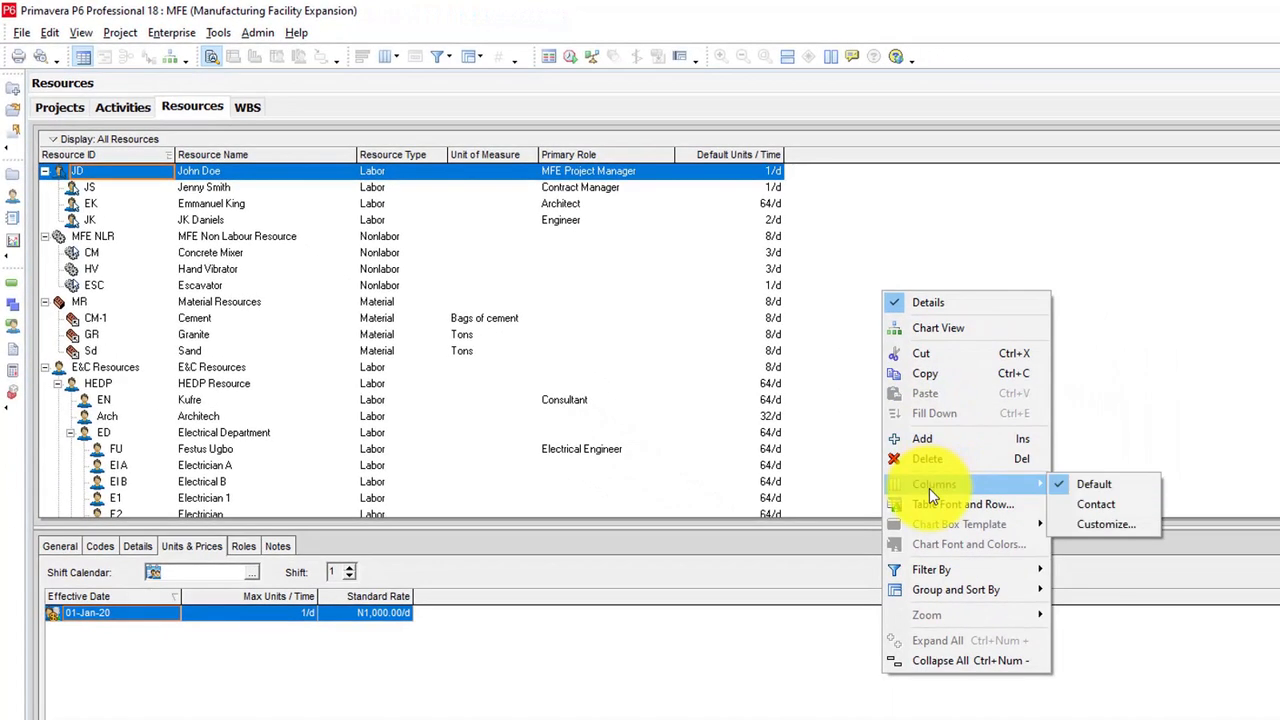
left_click(1118, 537)
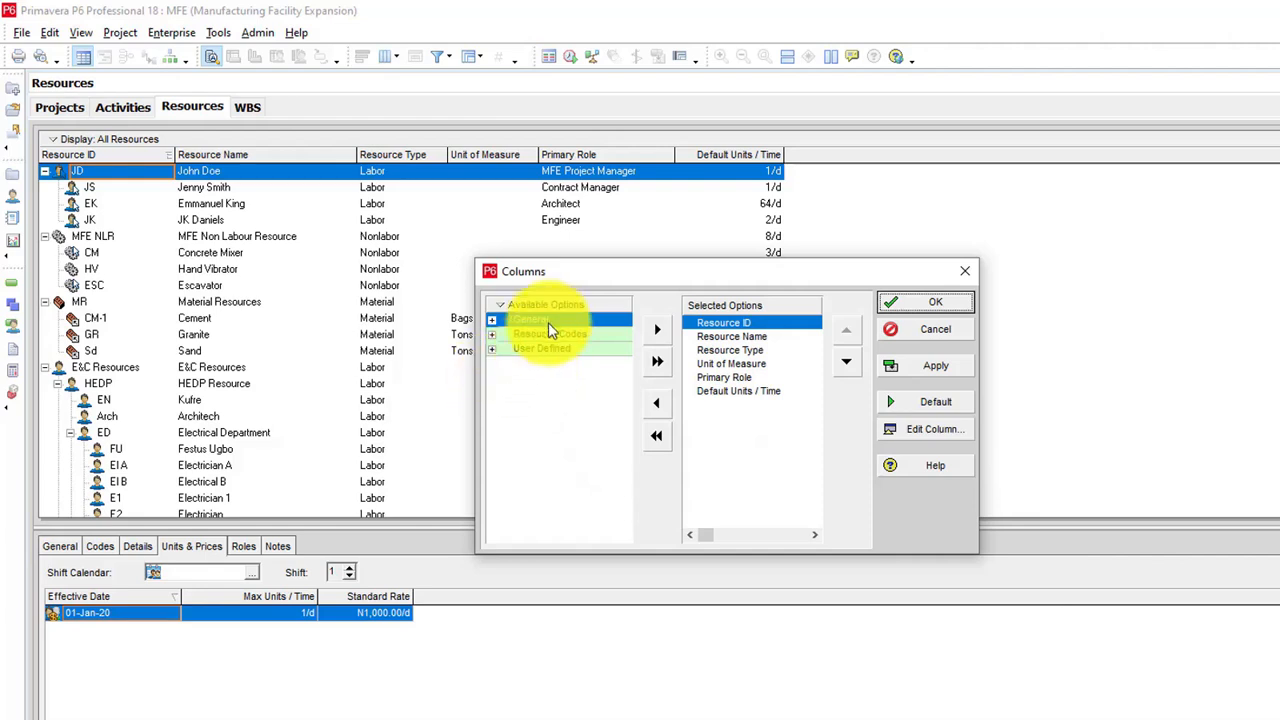
Step: Find the available column option by searching for "subcontractors"
right_click(567, 306)
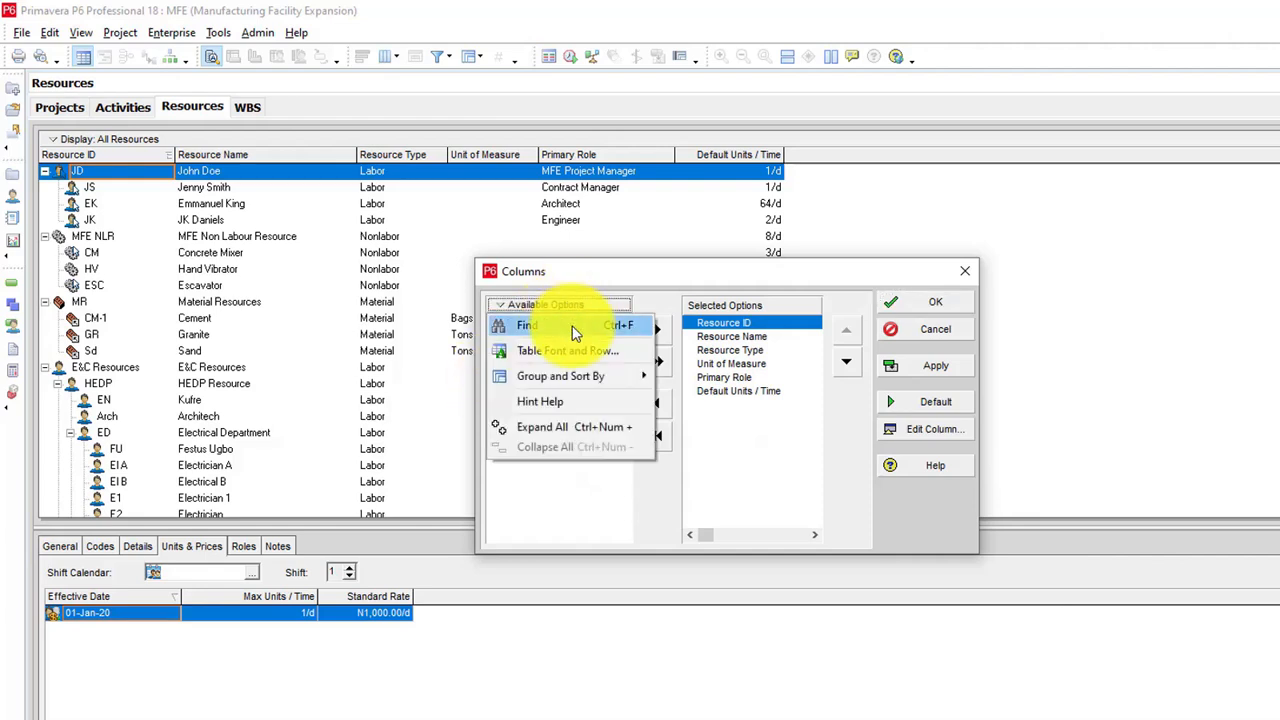
left_click(575, 332)
type("su")
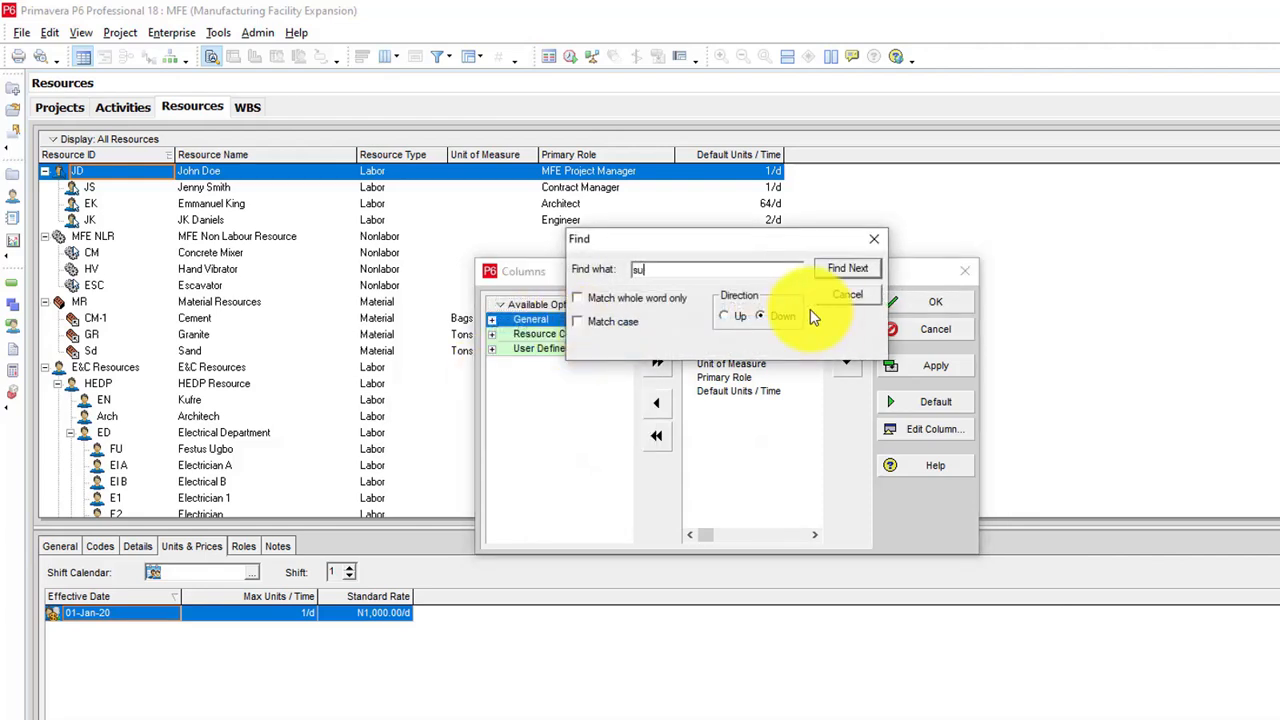
type("b")
key("BackSpace")
type("bcontractors")
key("Return")
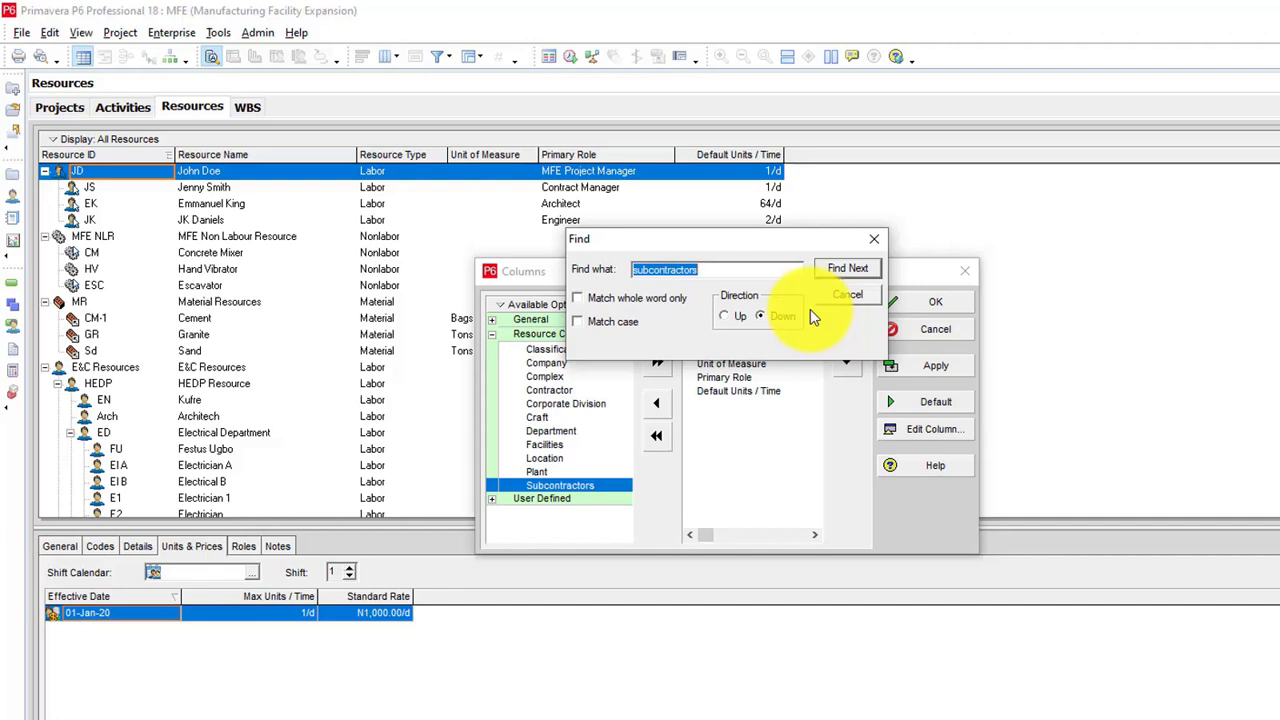
key("Escape")
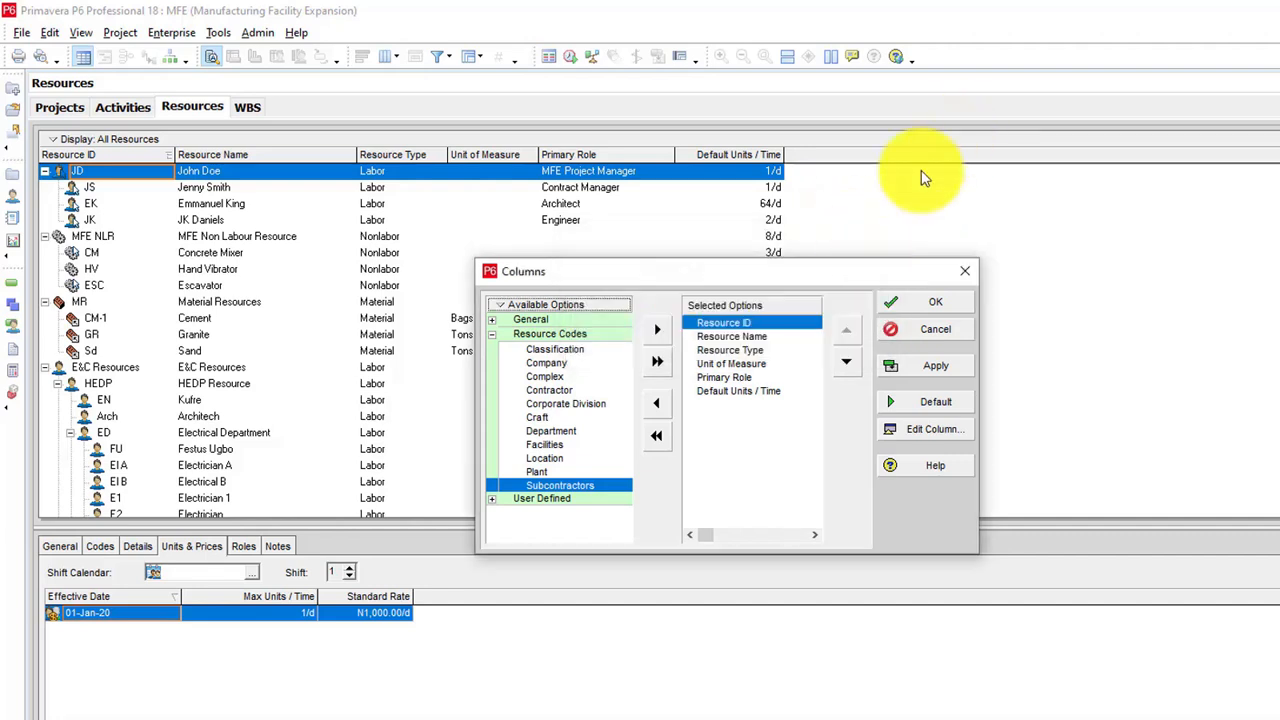
Step: Add Subcontractors as the last column after Default Units / Time in the resources table and widen it
left_click(657, 329)
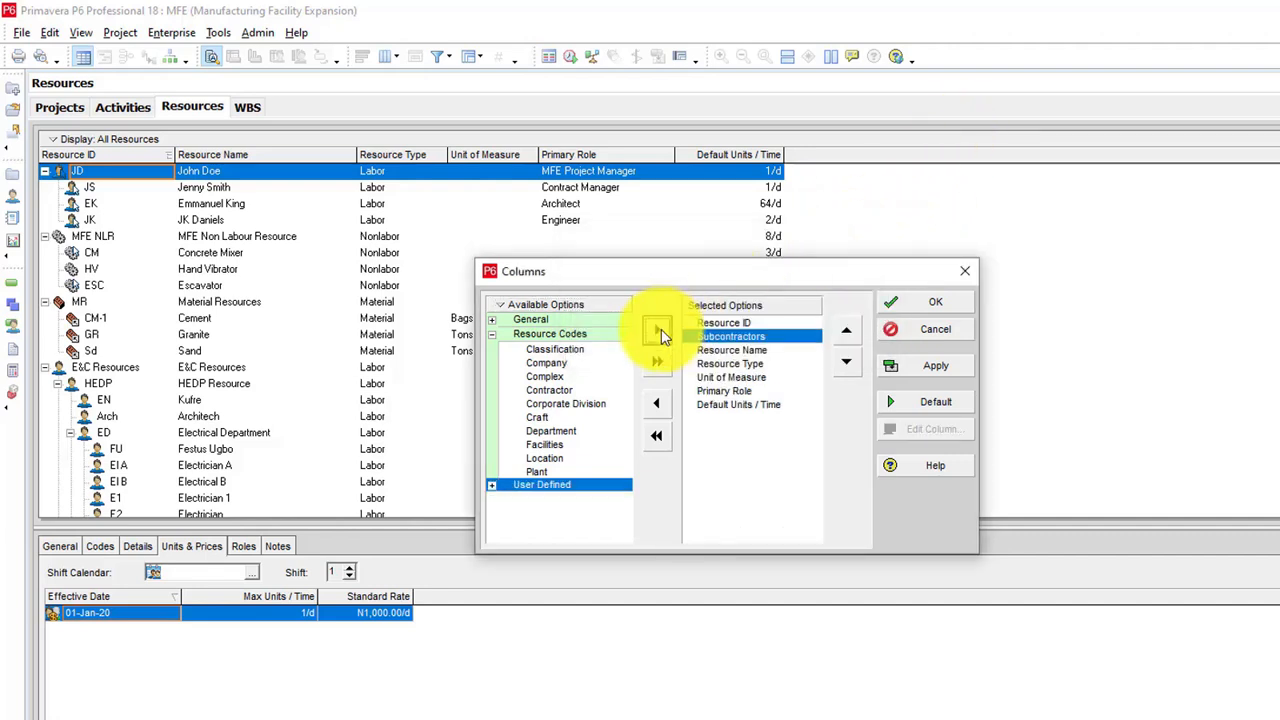
left_click(846, 360)
left_click(846, 360)
left_click(846, 360)
left_click(846, 360)
left_click(846, 360)
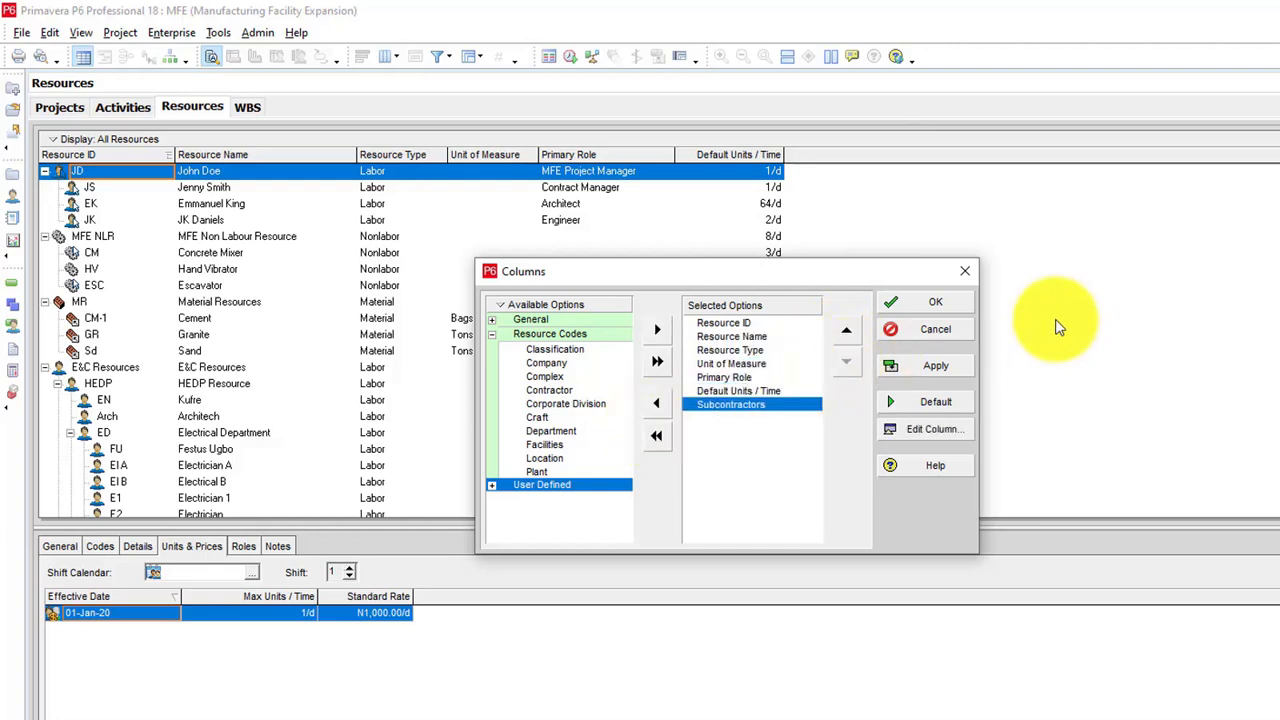
left_click(955, 300)
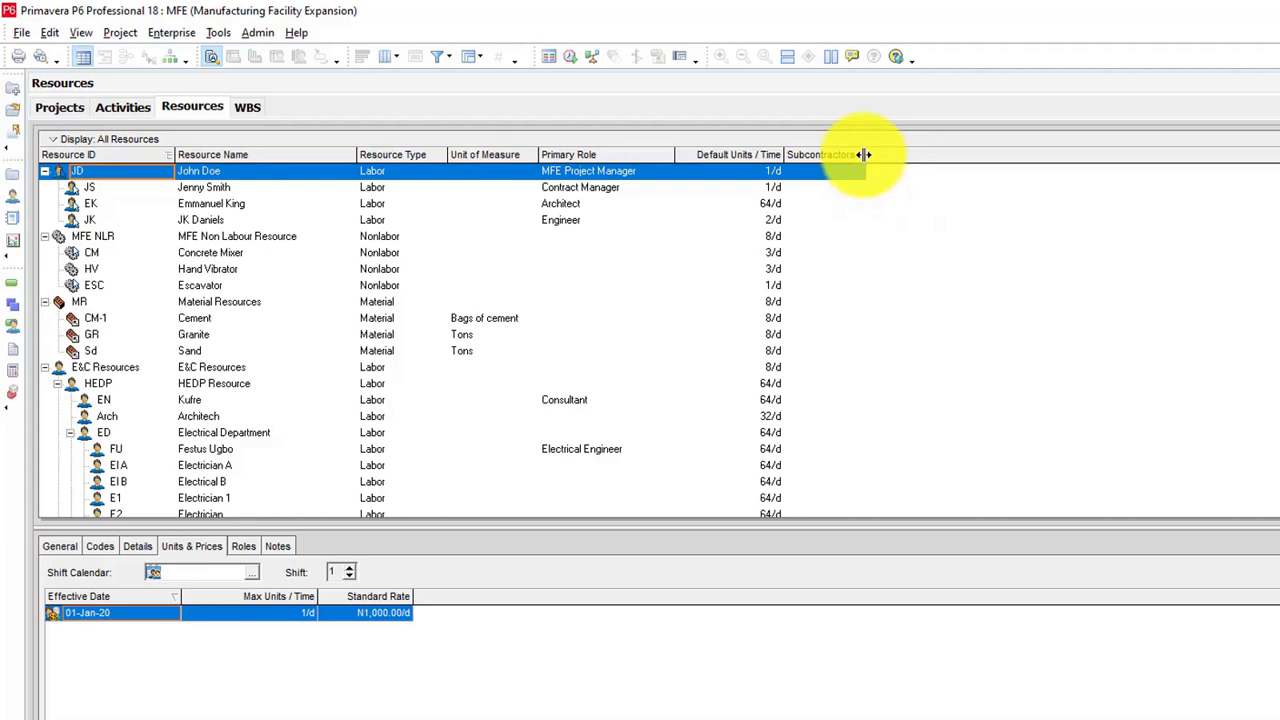
left_click_drag(866, 155, 930, 156)
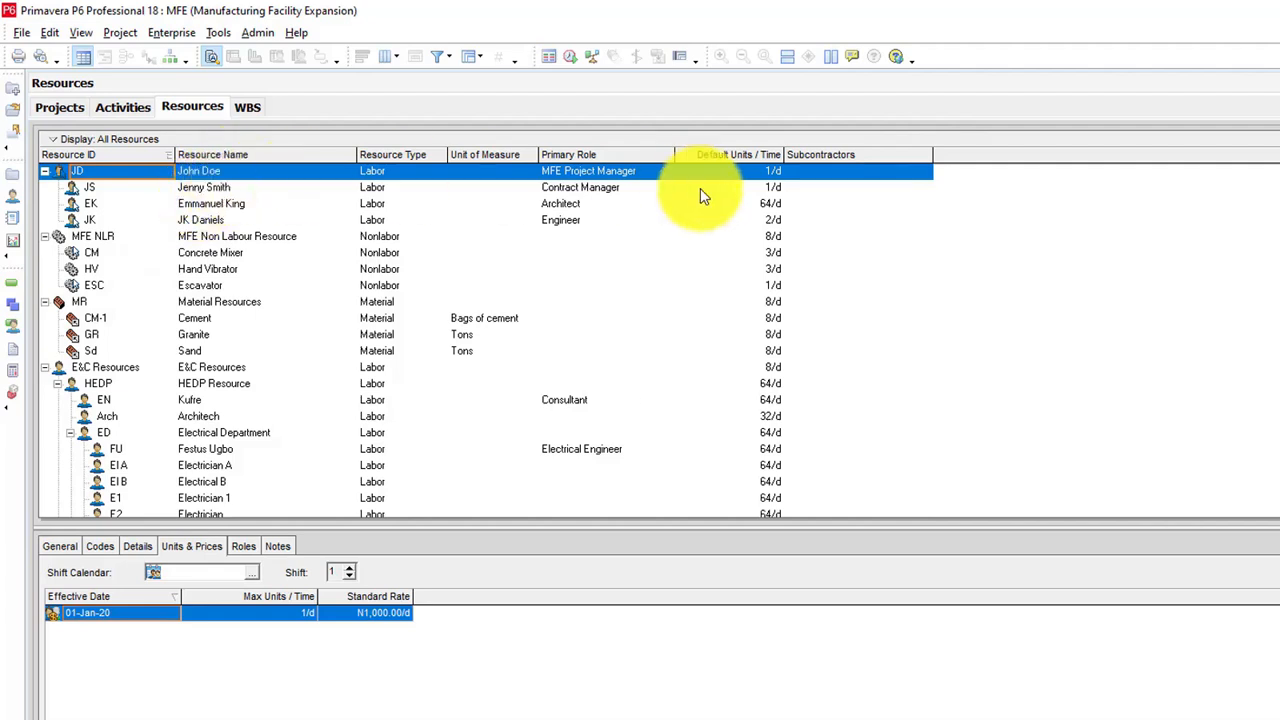
Step: Open the resource code assignment for resource JD and enlarge its window to list the Subcontractors values
left_click(100, 545)
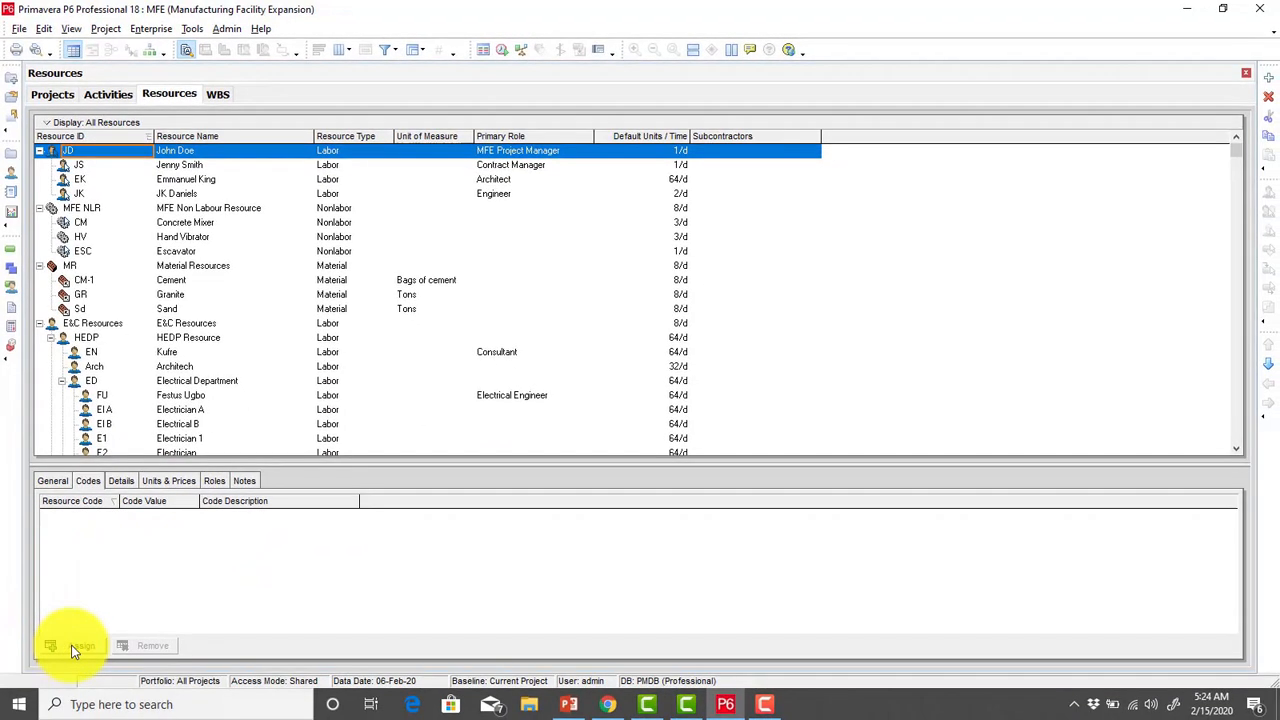
left_click(75, 647)
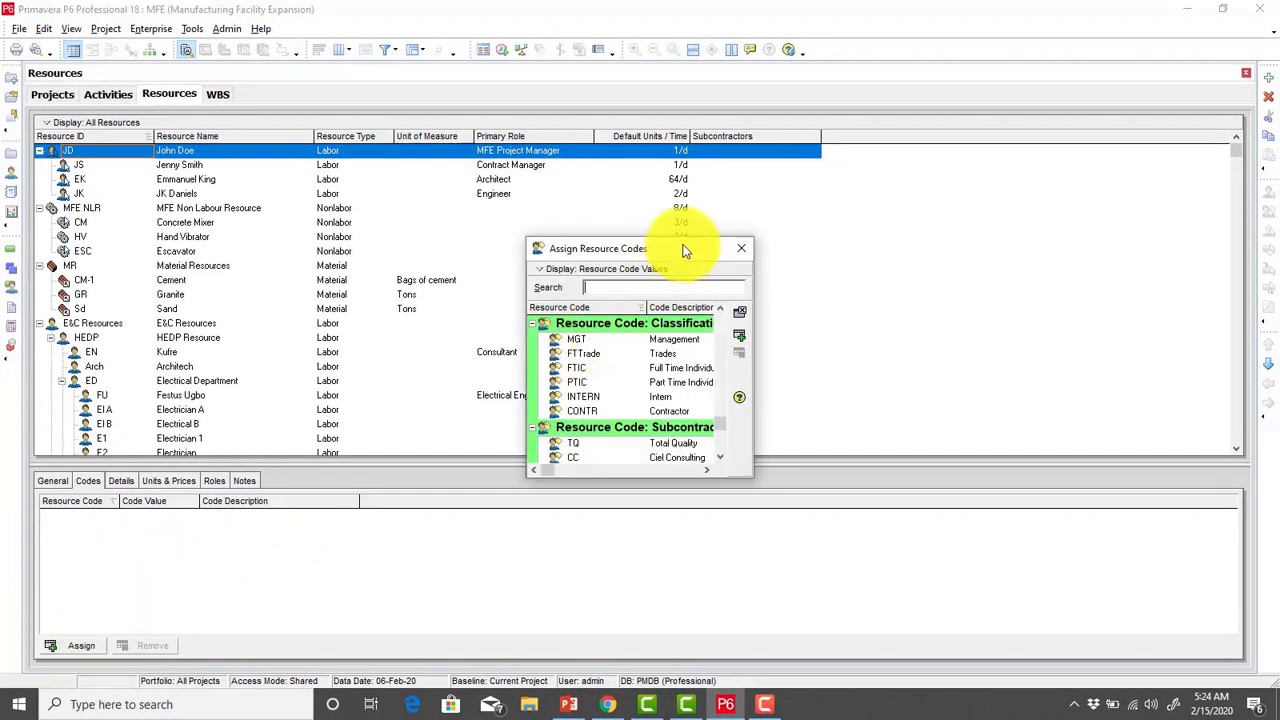
left_click_drag(686, 250, 742, 233)
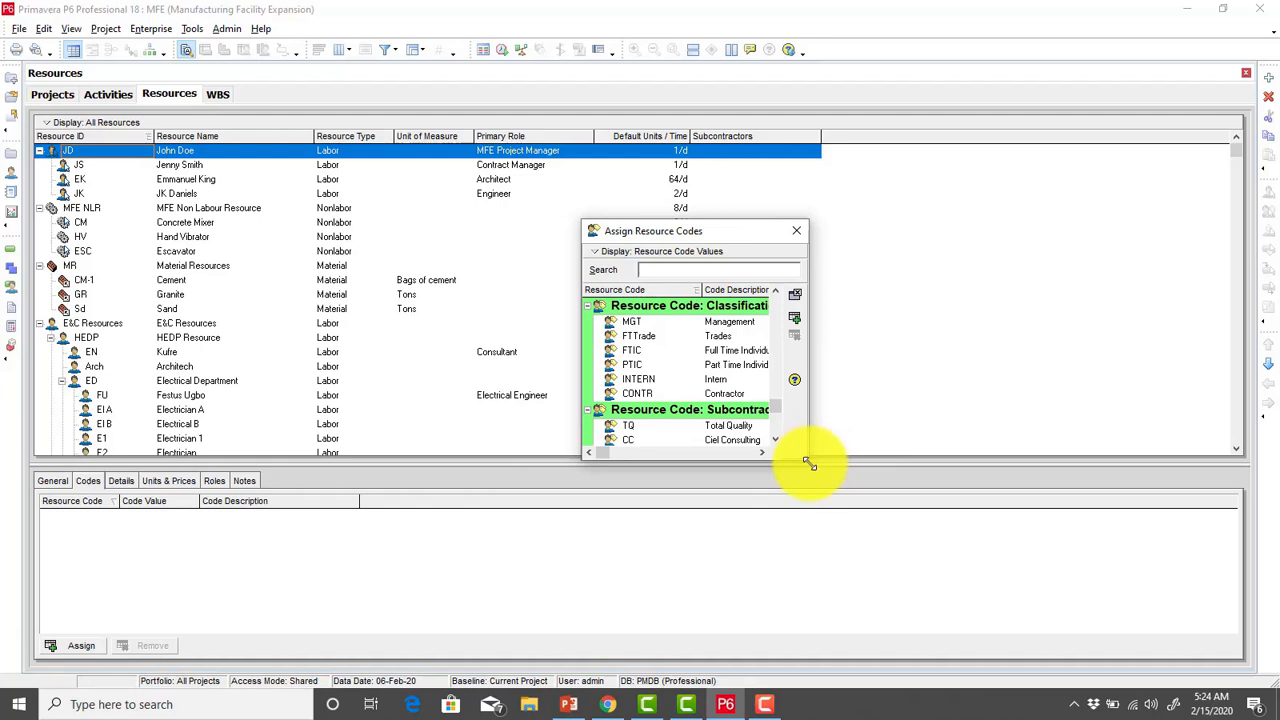
left_click_drag(808, 462, 1062, 641)
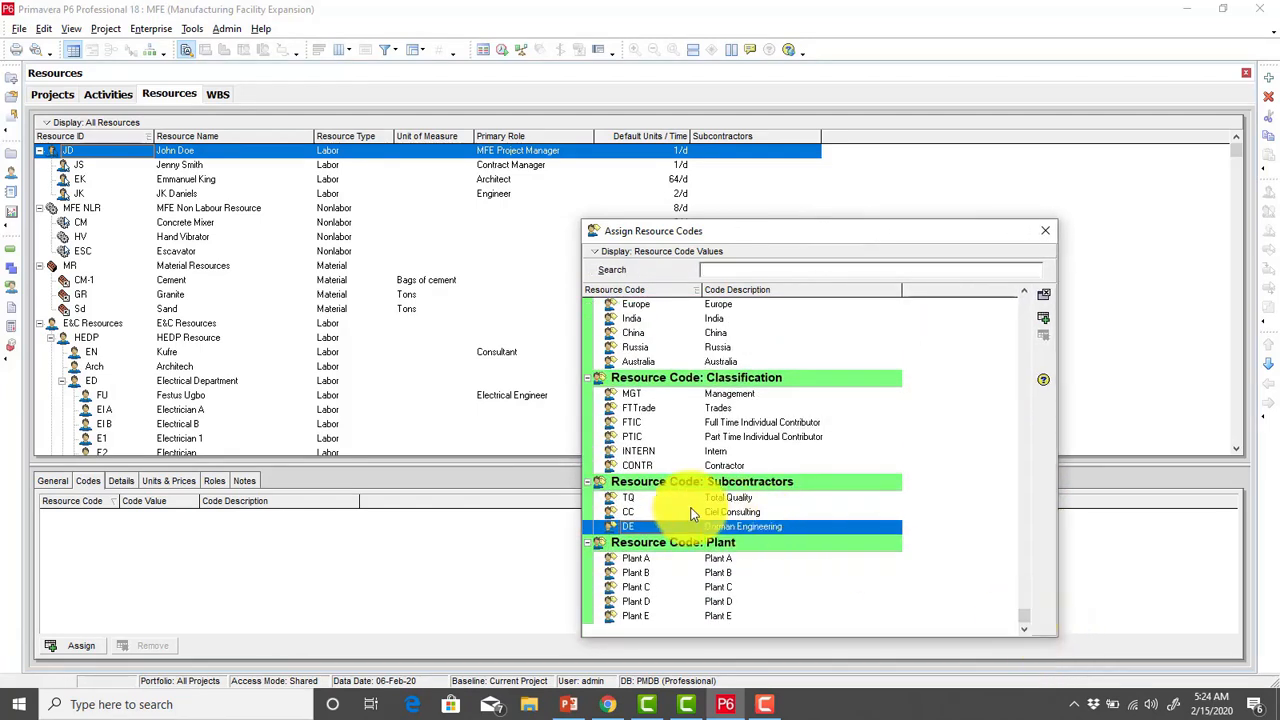
Step: Assign the Subcontractors code value CC (Ciel Consulting) to resource JD
left_click(735, 482)
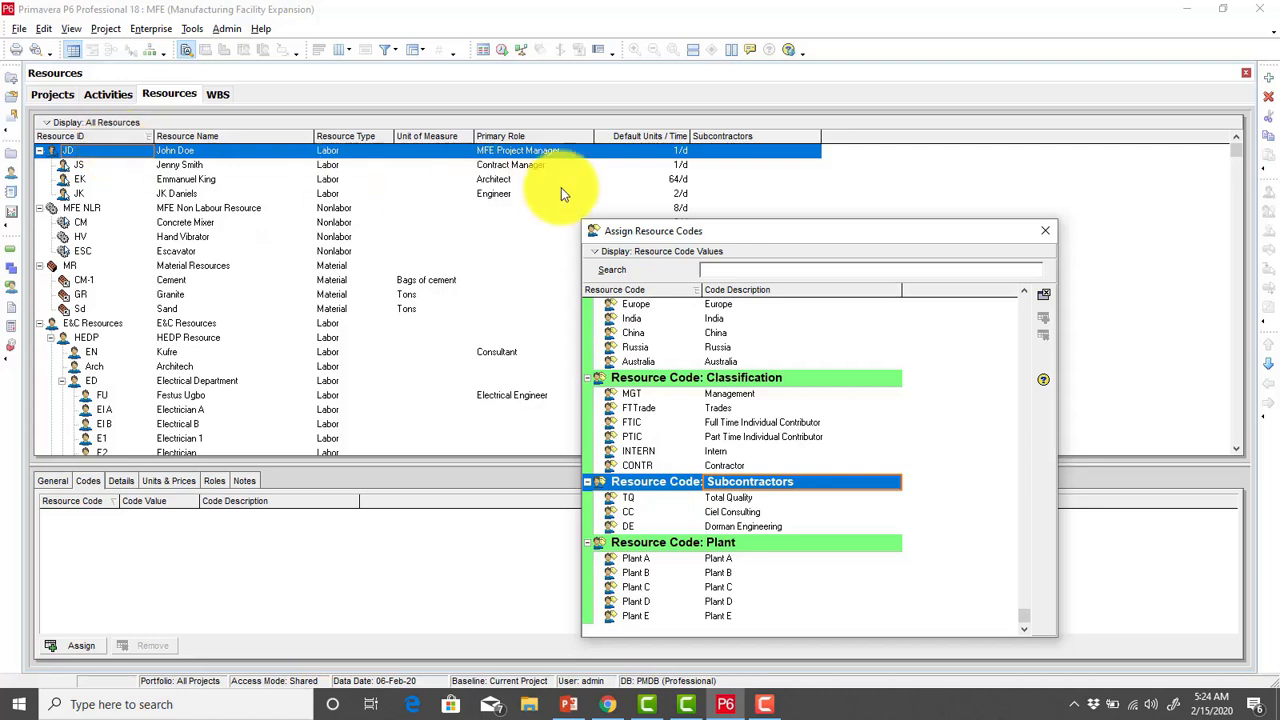
left_click(733, 511)
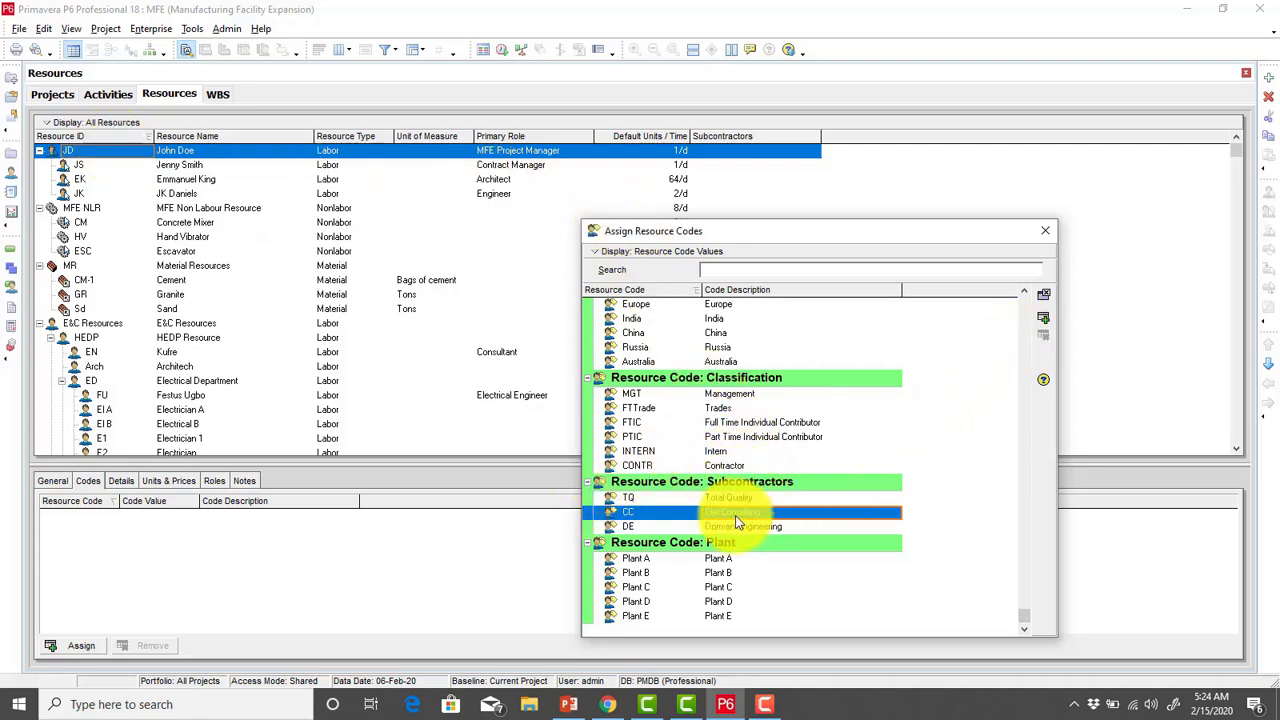
left_click(1043, 319)
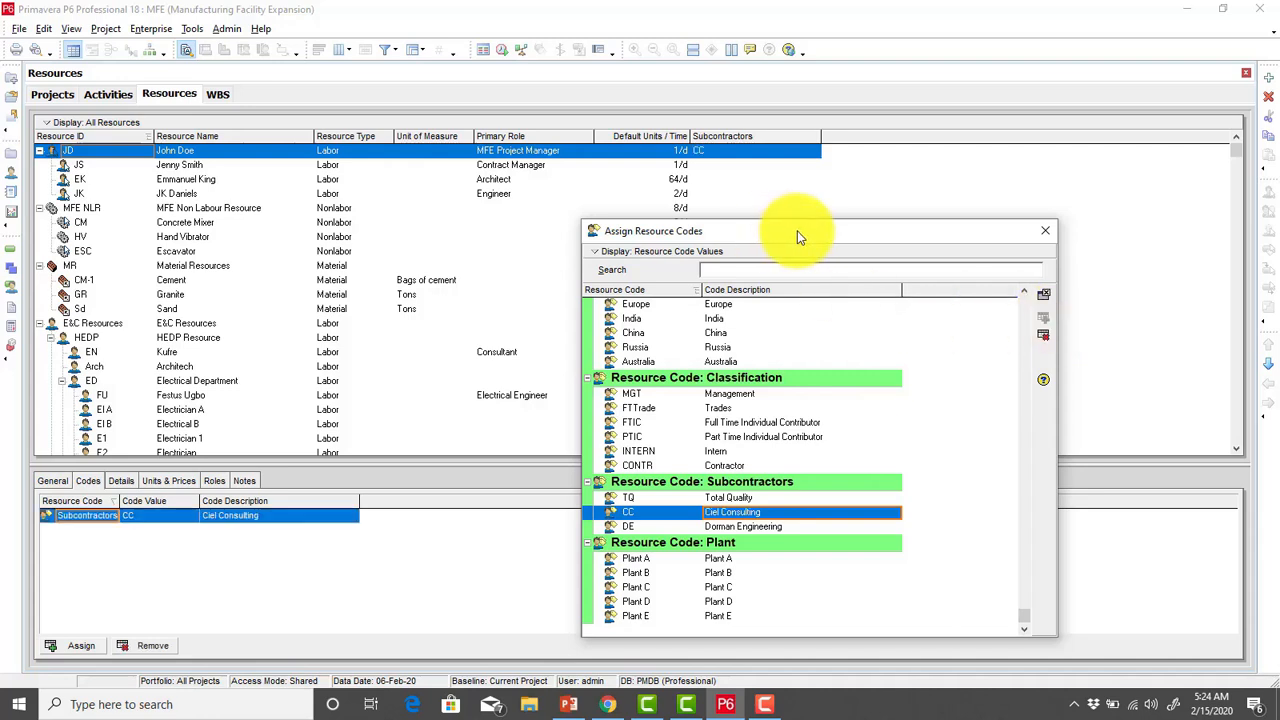
Step: Fill the Subcontractors value CC down from resource JD to resources JS, EK and JK
left_click_drag(798, 237, 904, 366)
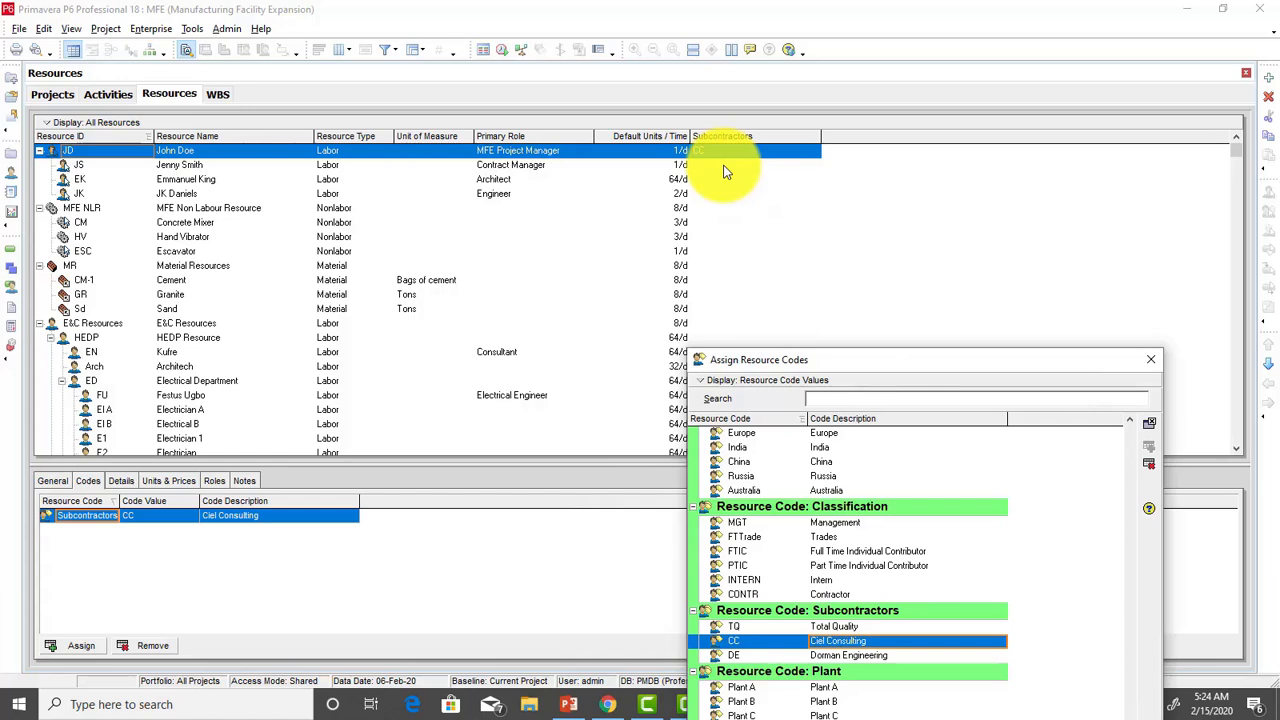
left_click(717, 183, "shift")
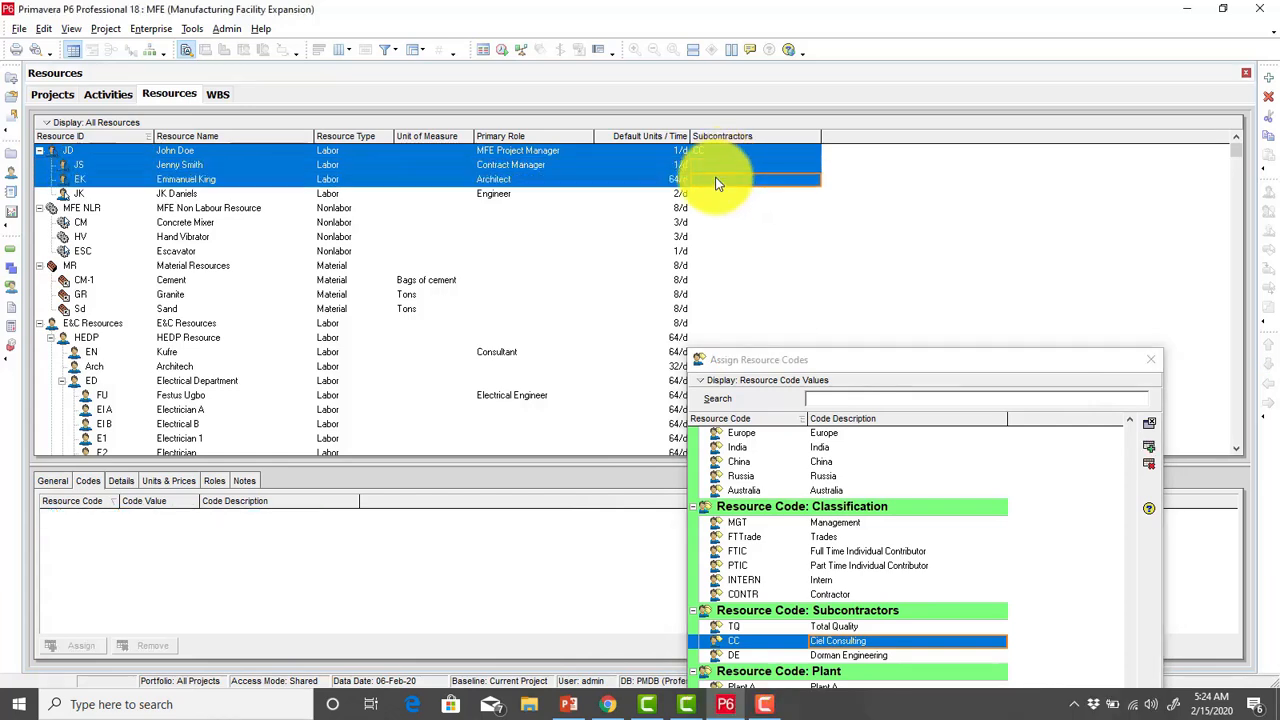
left_click(717, 193, "shift")
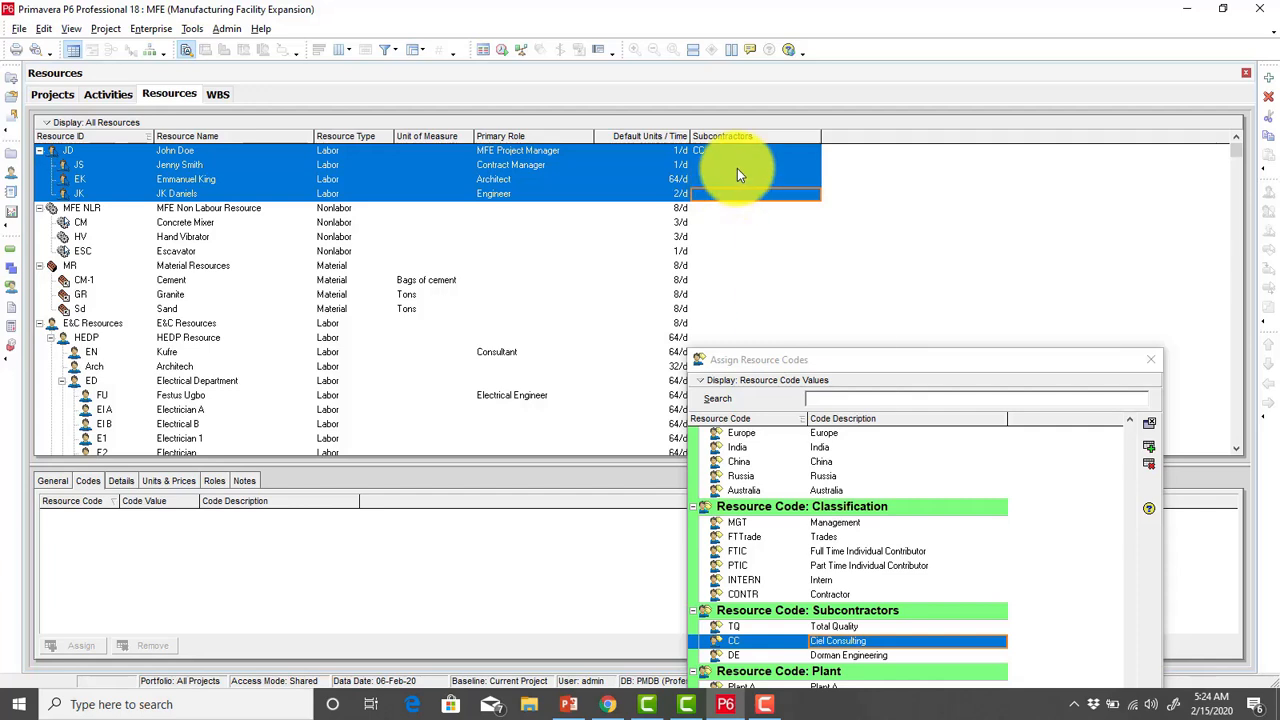
right_click(737, 172)
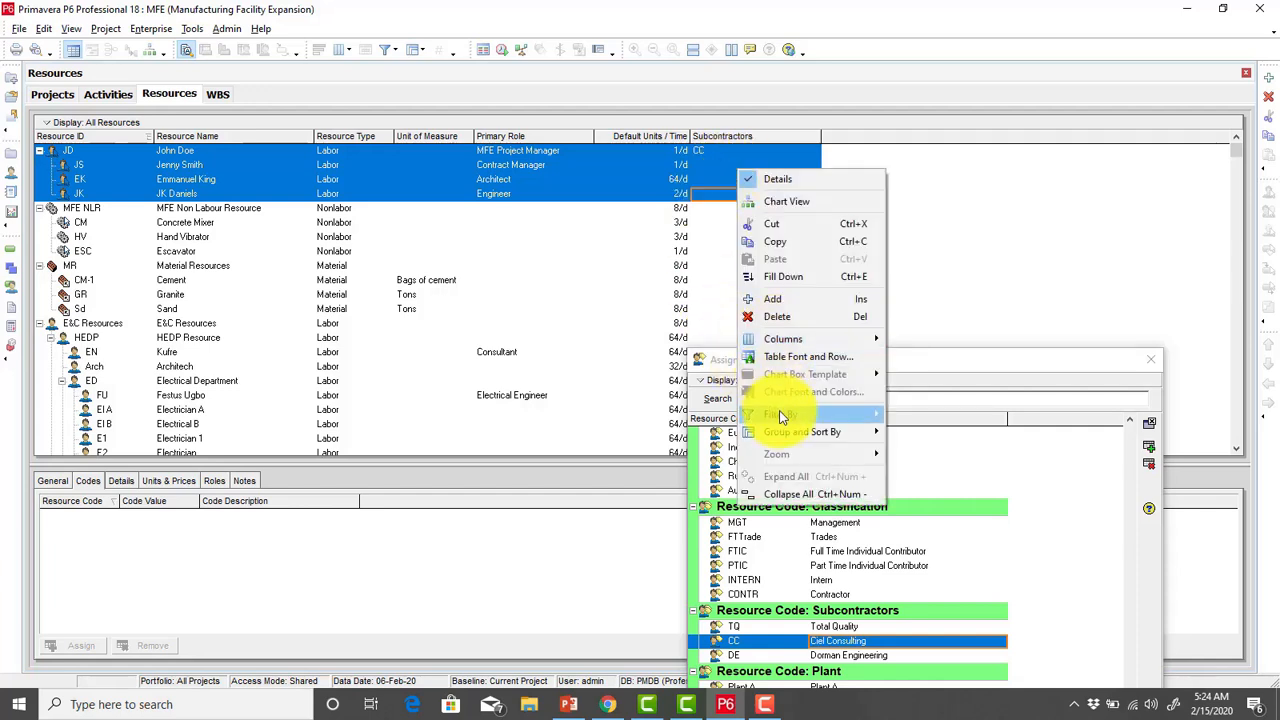
left_click(784, 276)
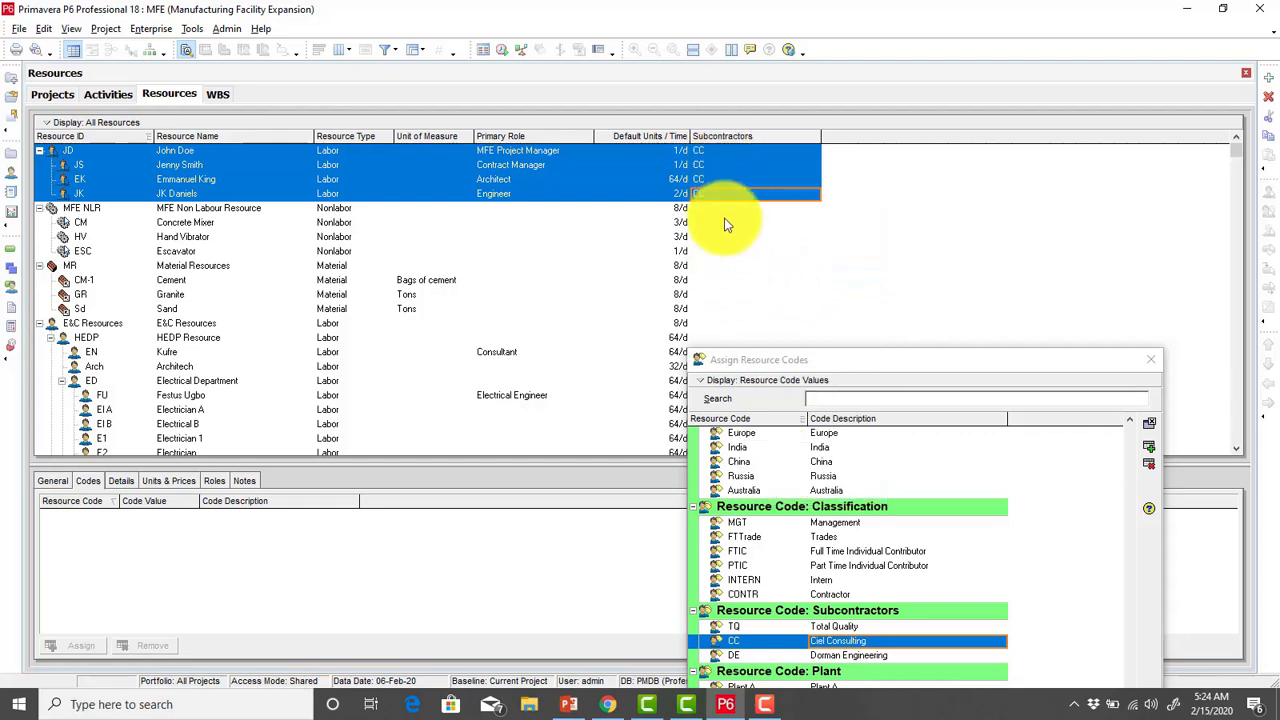
Step: Assign the Subcontractors value TQ to MFE Non Labour Resource and fill it down to Concrete Mixer, Hand Vibrator and Escavator
left_click(196, 210)
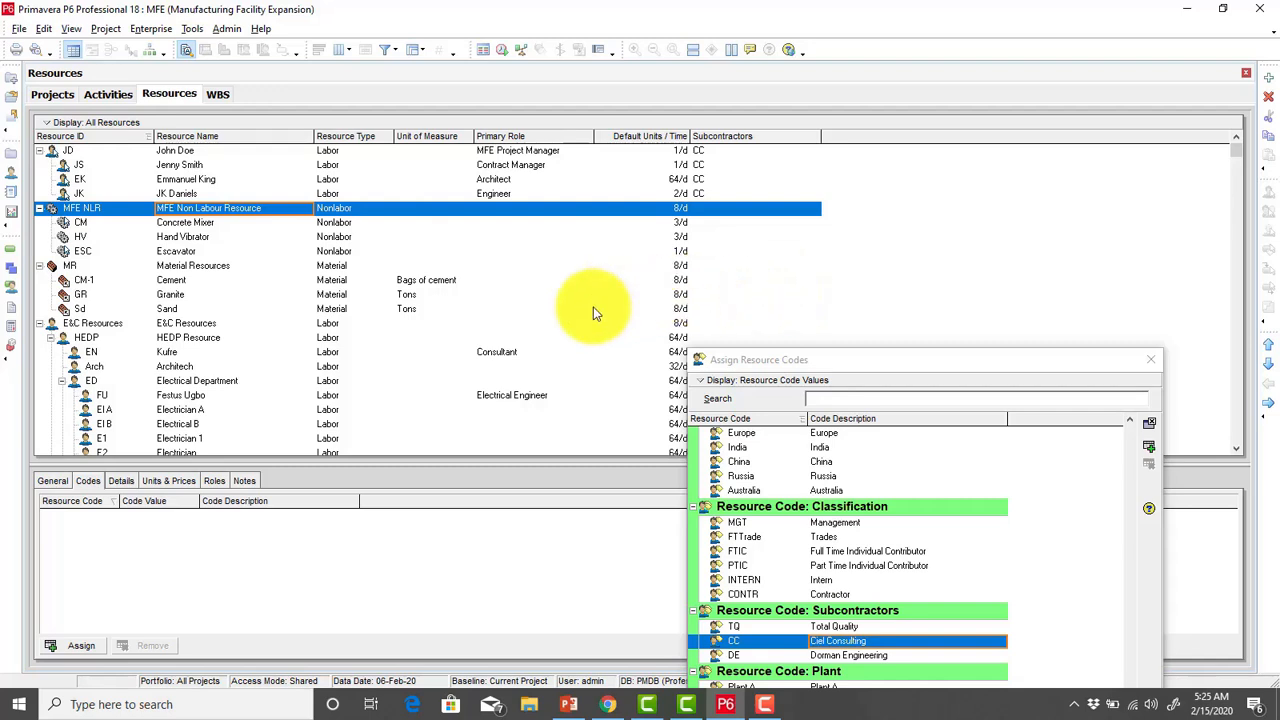
left_click(848, 628)
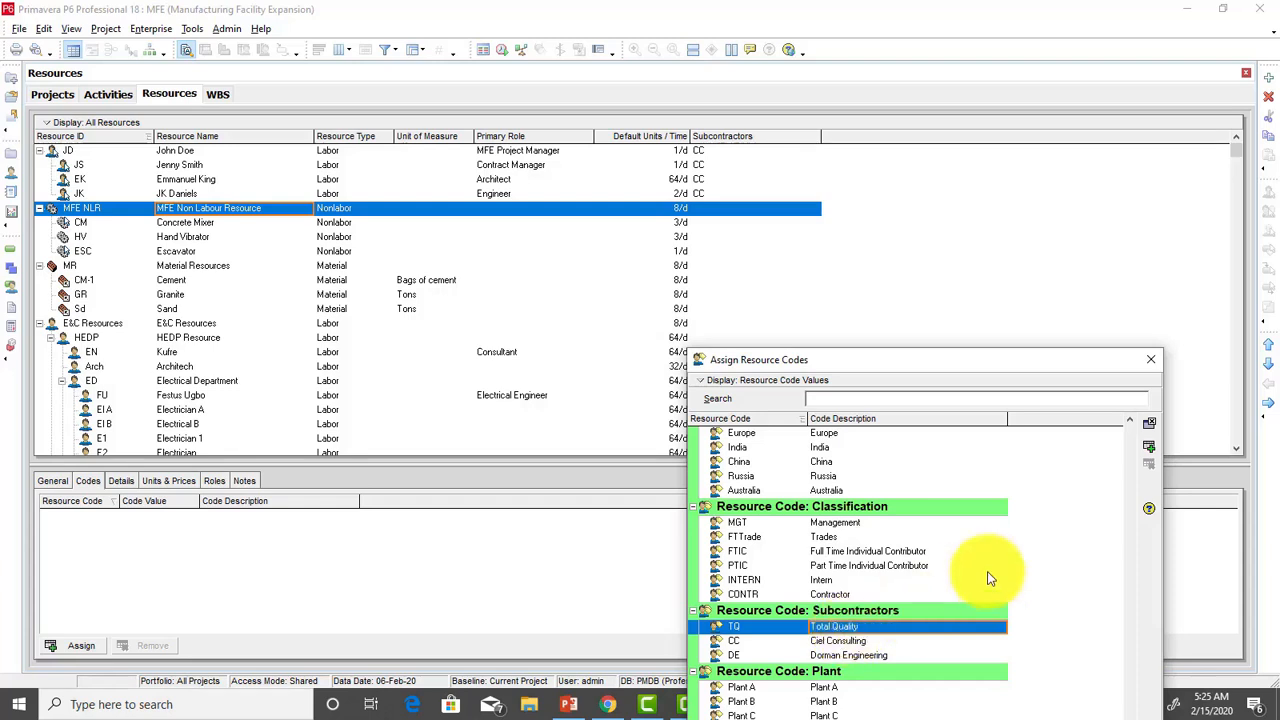
left_click(1149, 447)
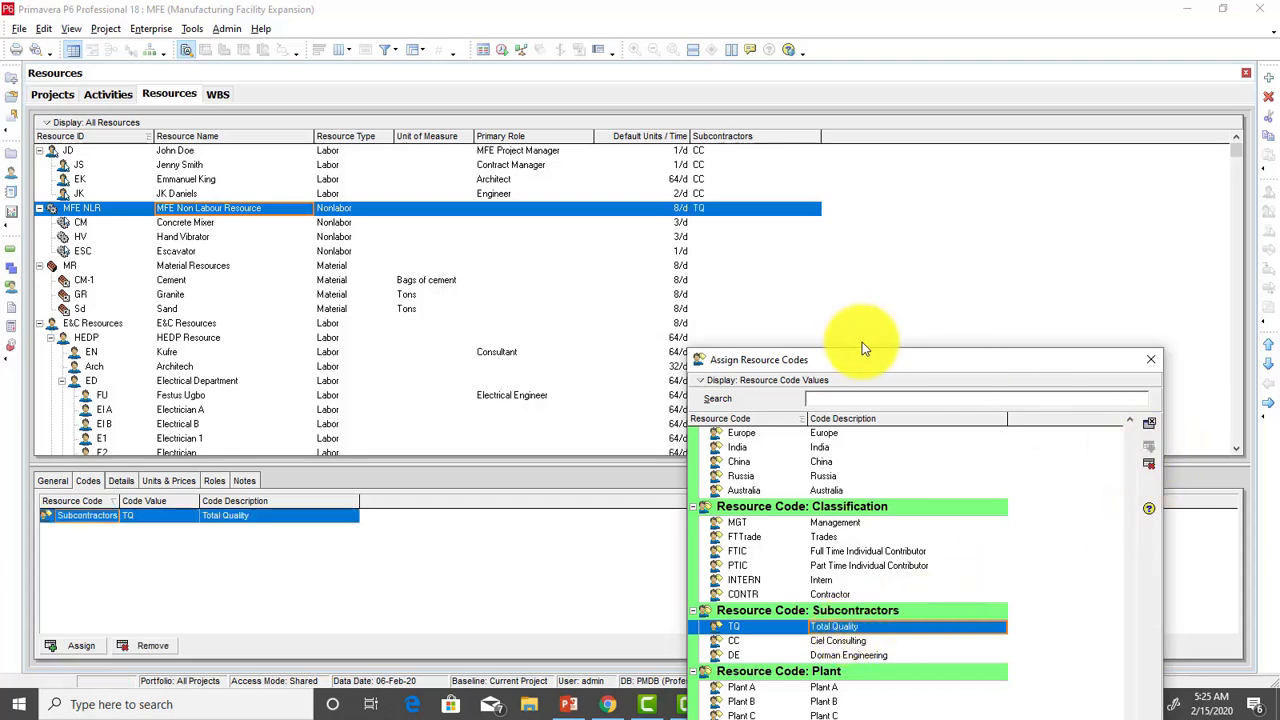
left_click_drag(908, 362, 930, 316)
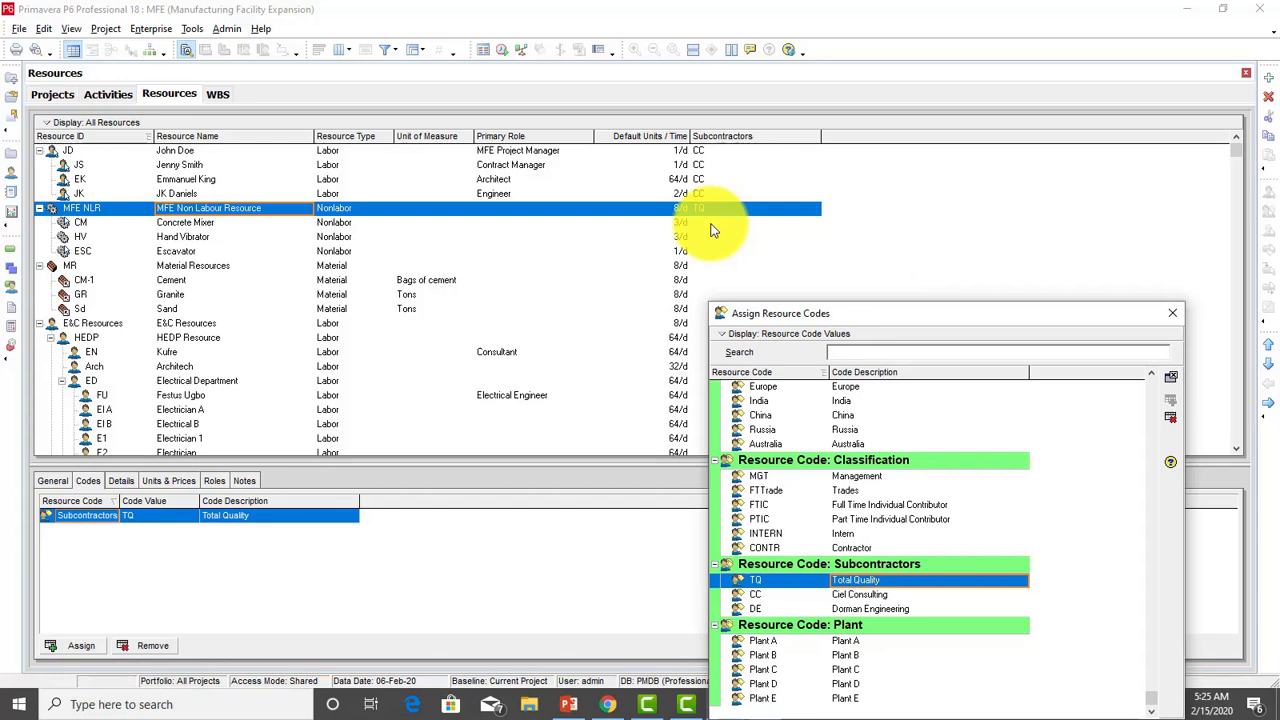
left_click(715, 264, "shift")
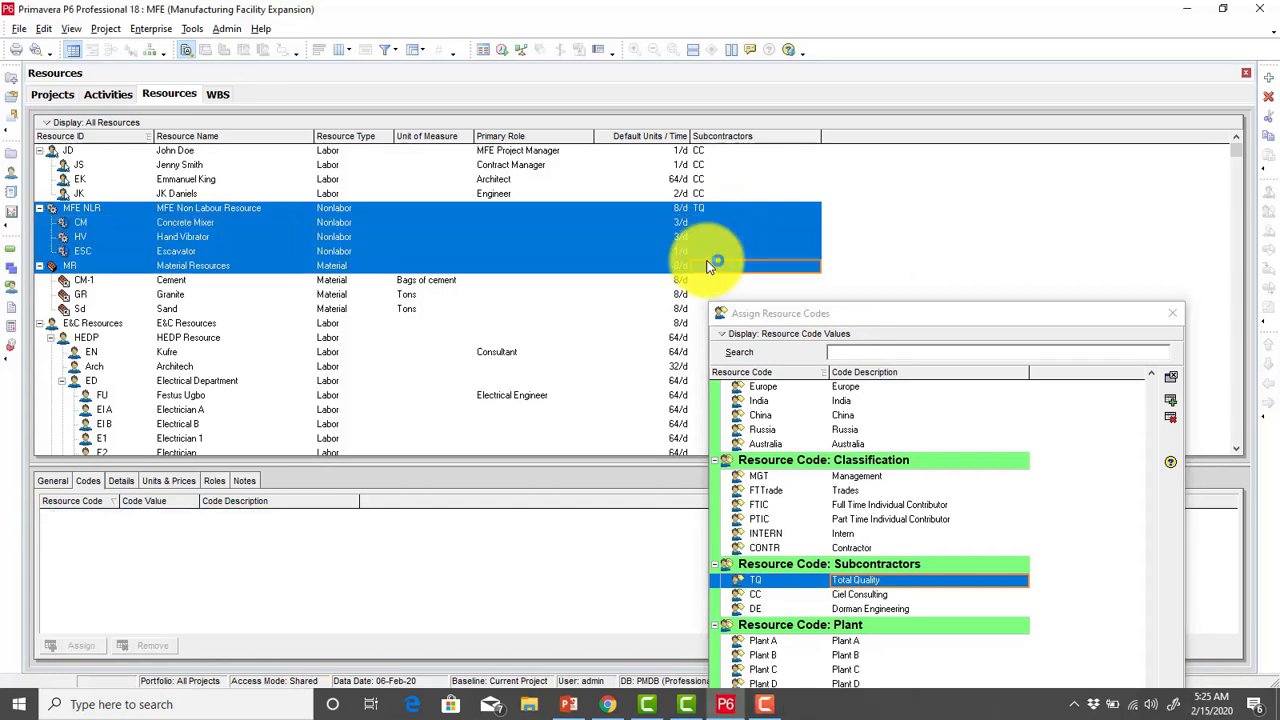
left_click(722, 253, "shift")
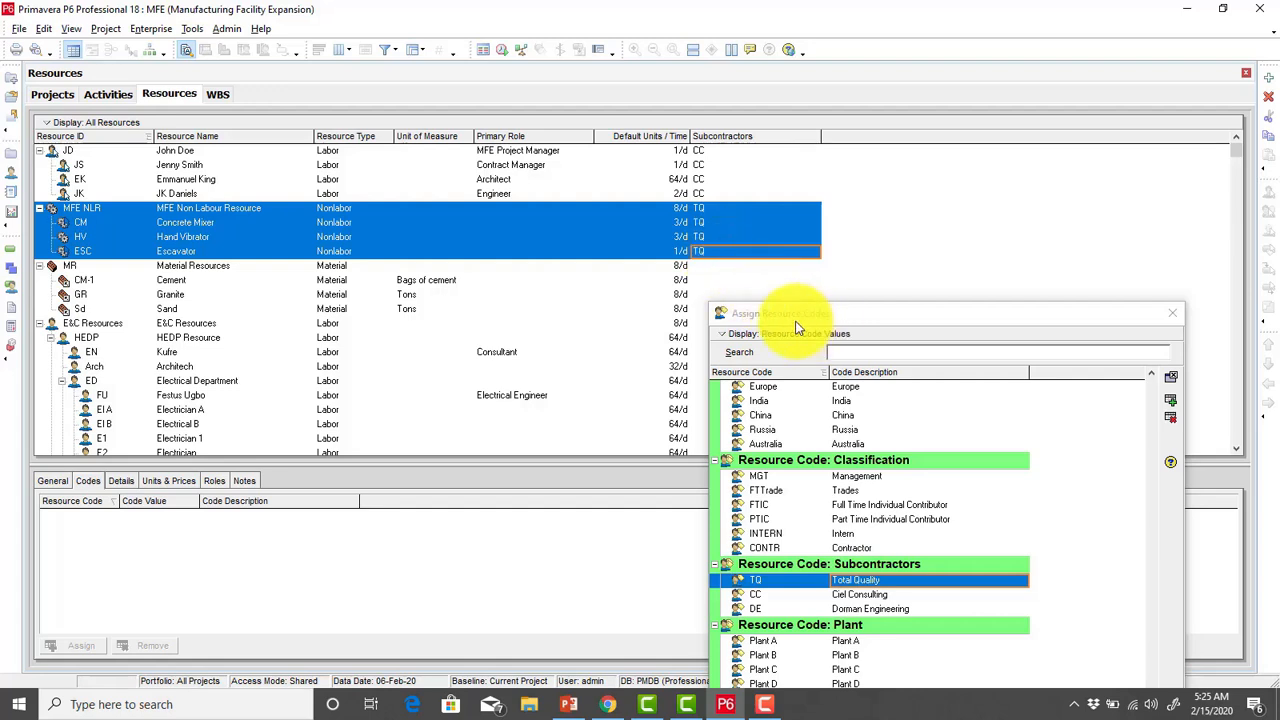
Step: Assign the Subcontractors value DE to Material Resources and fill it down to Cement, Granite and Sand, closing the code assignment
left_click(250, 267)
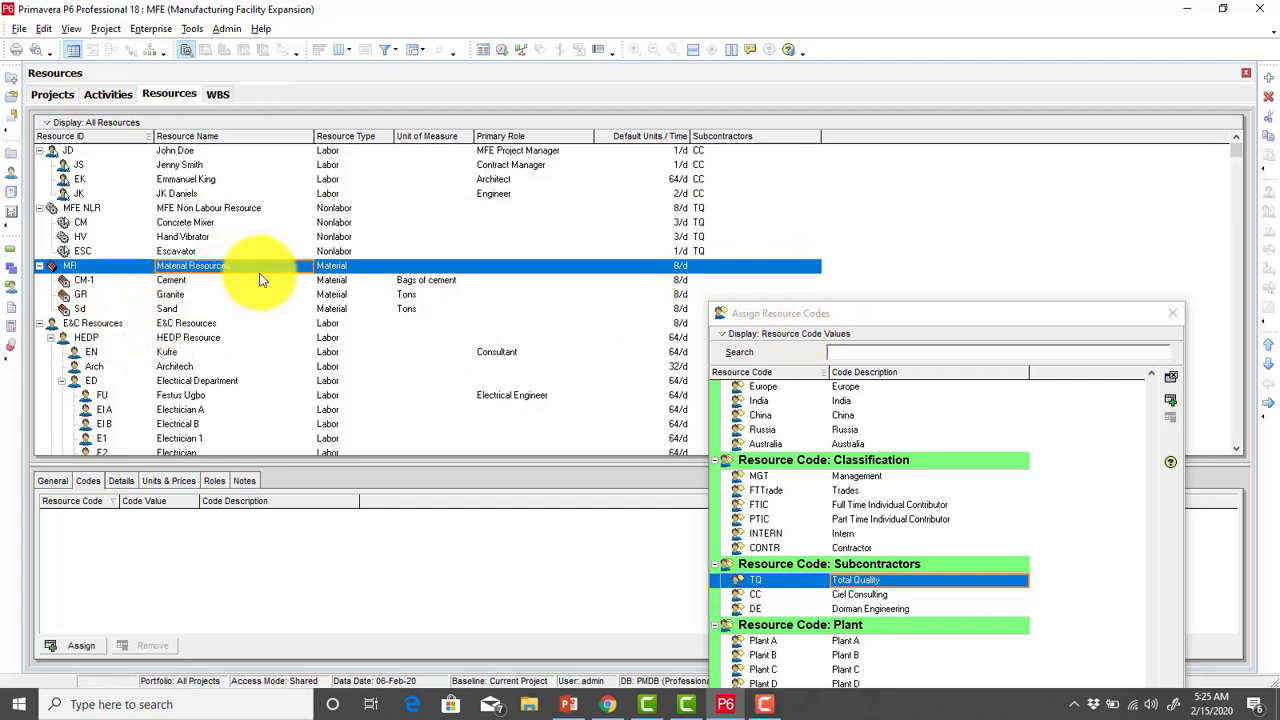
left_click(850, 610)
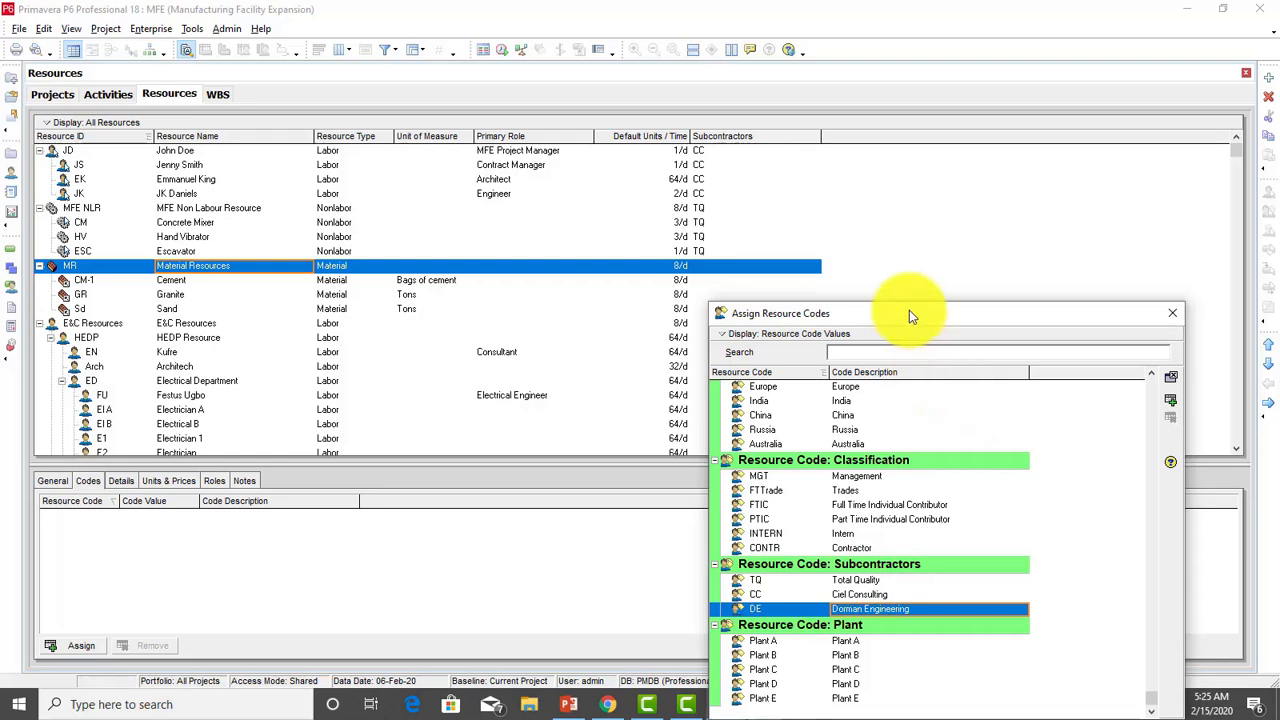
left_click_drag(909, 310, 918, 357)
left_click(1170, 343)
left_click(714, 312, "shift")
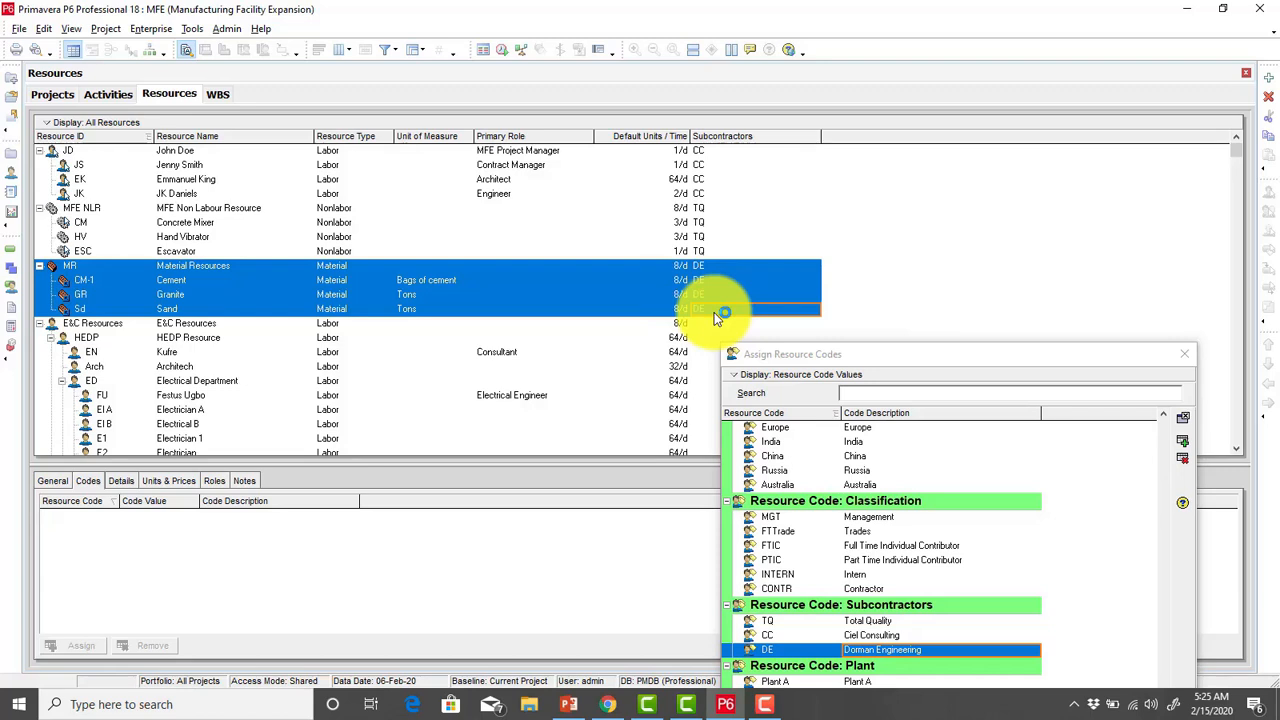
left_click(1185, 361)
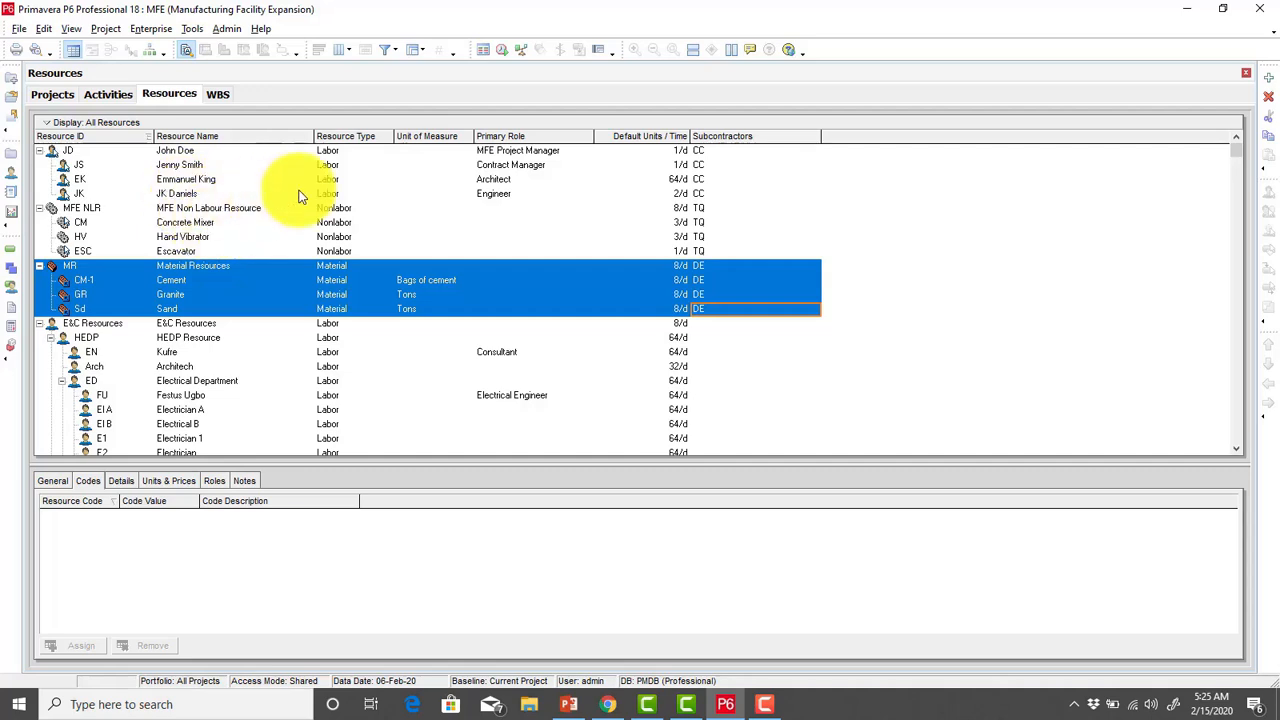
Step: Change the Concrete Mixer's Subcontractors value to CC directly in the resources table
left_click(705, 222)
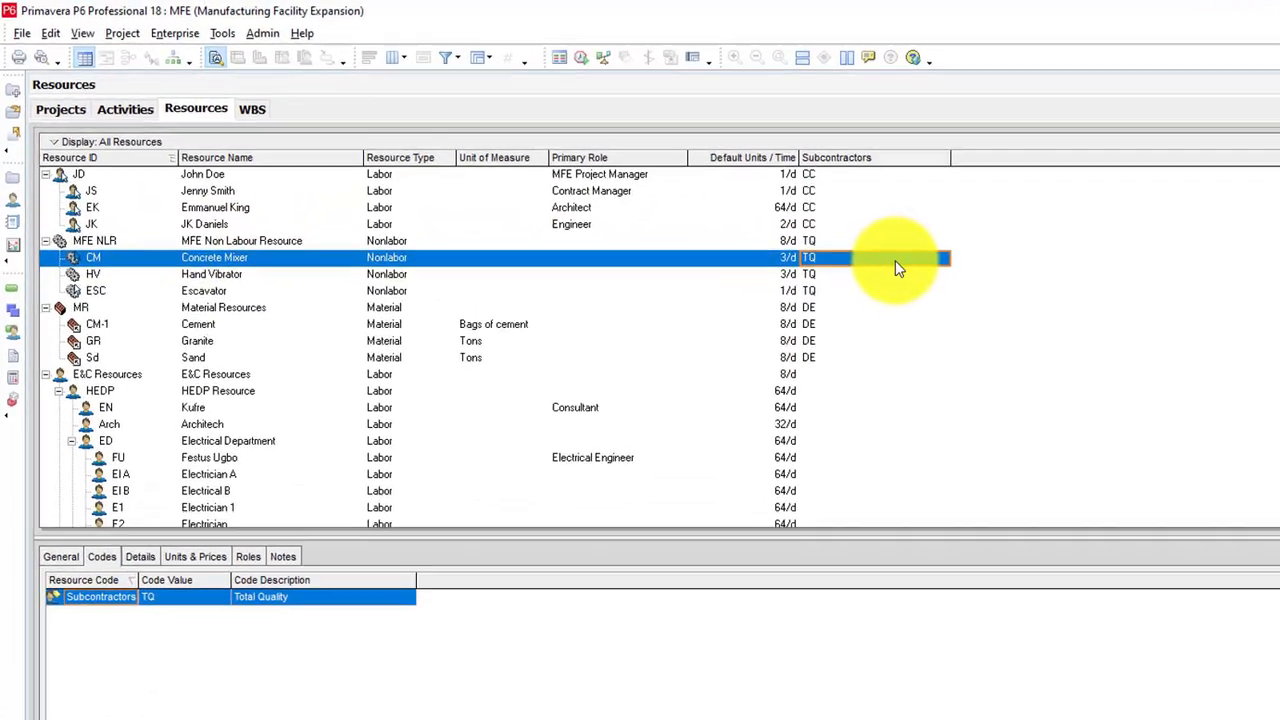
double_click(895, 260)
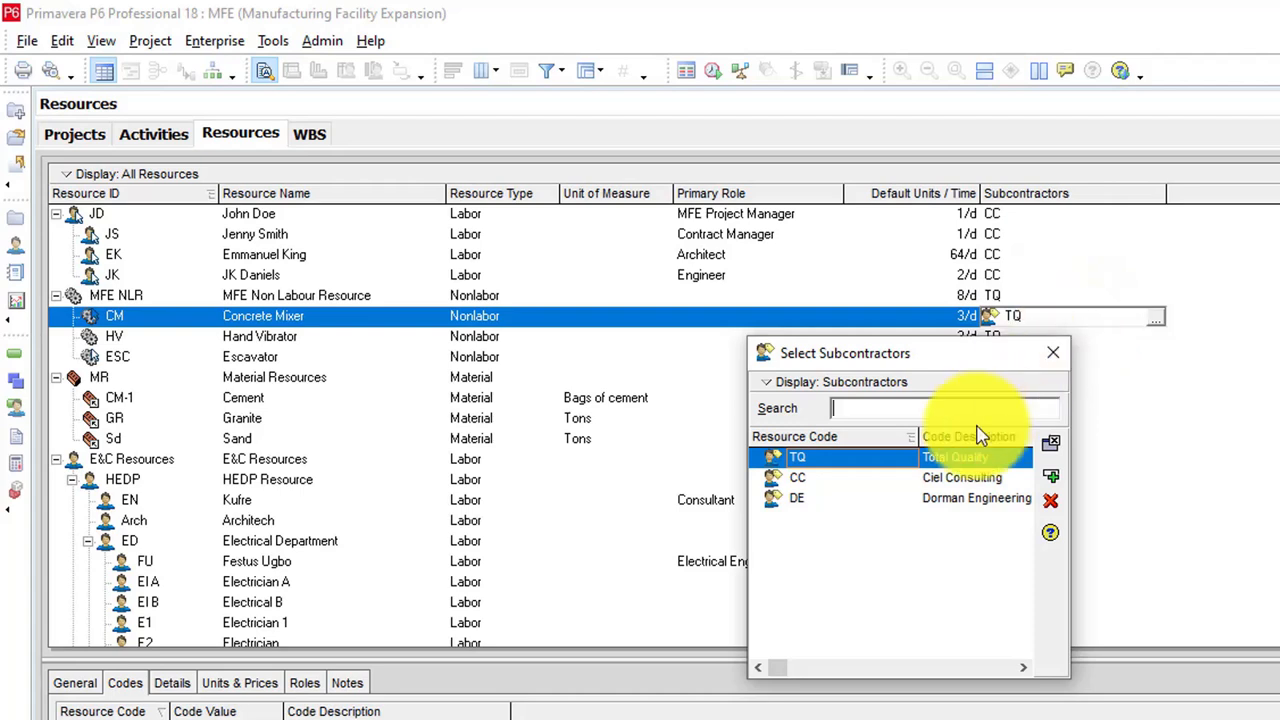
left_click(950, 478)
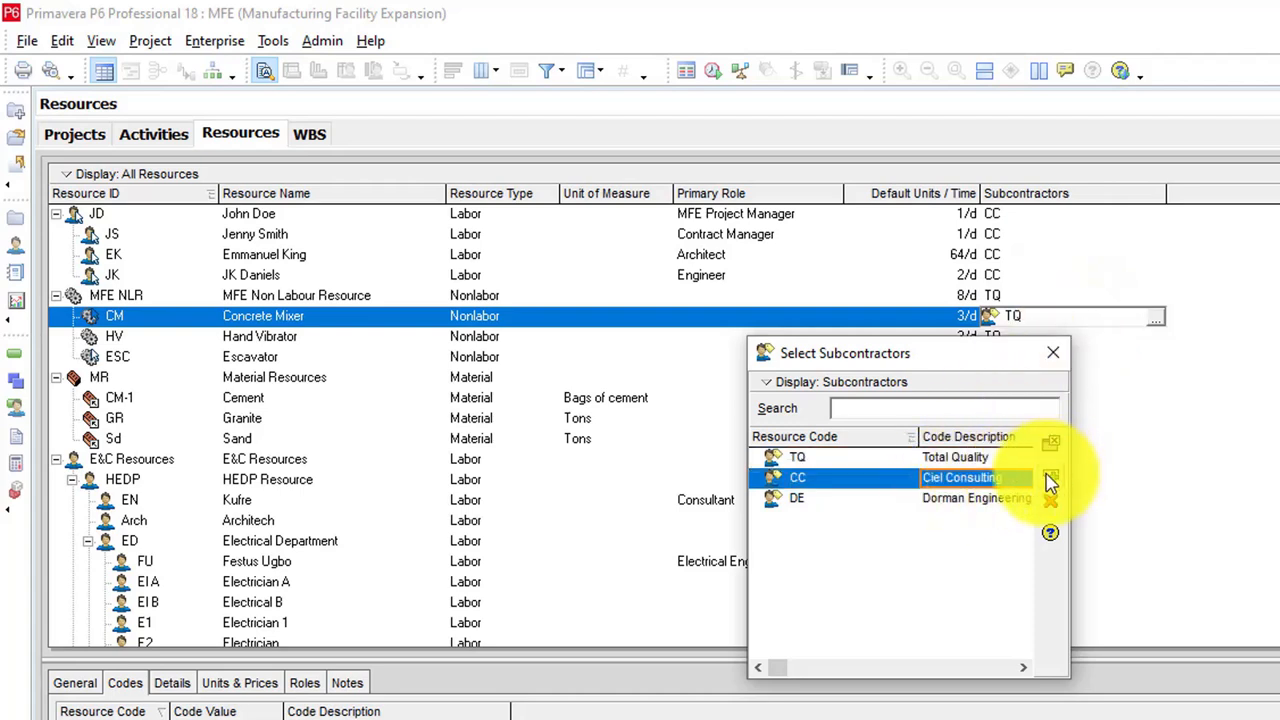
left_click(1050, 480)
Step: Change the Subcontractors value of the Cement resource to CC
left_click(1000, 400)
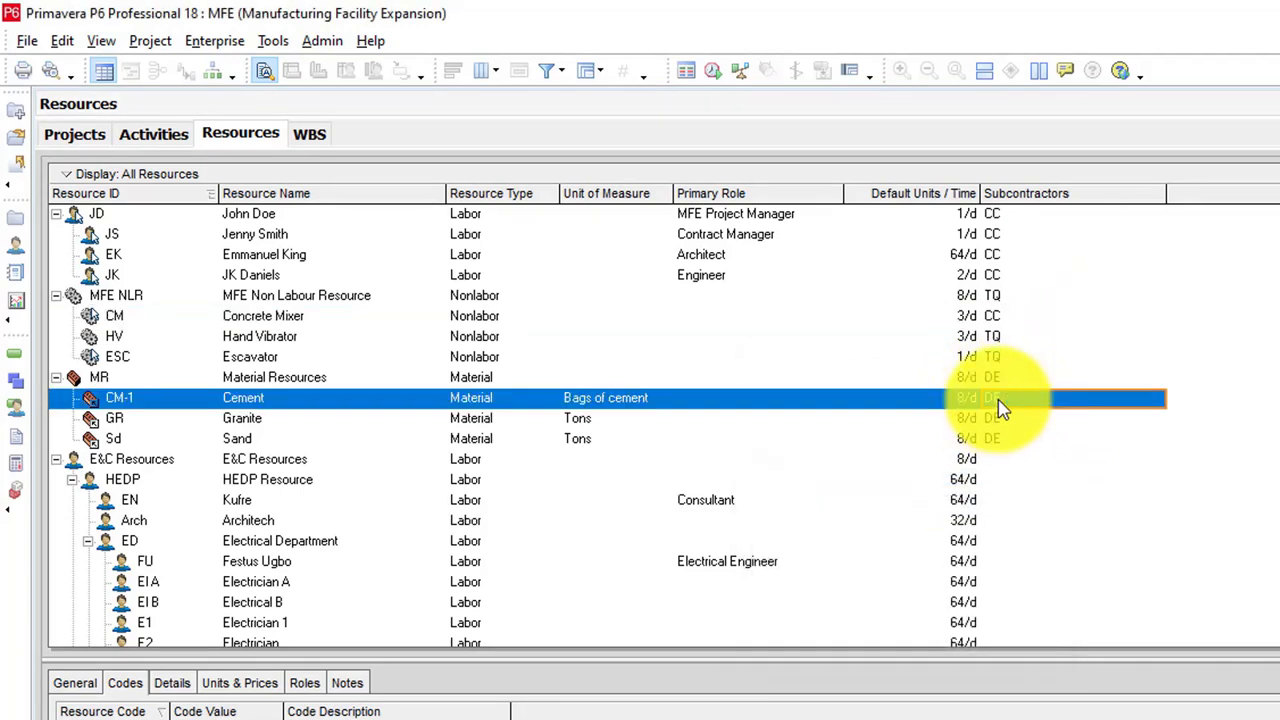
double_click(998, 402)
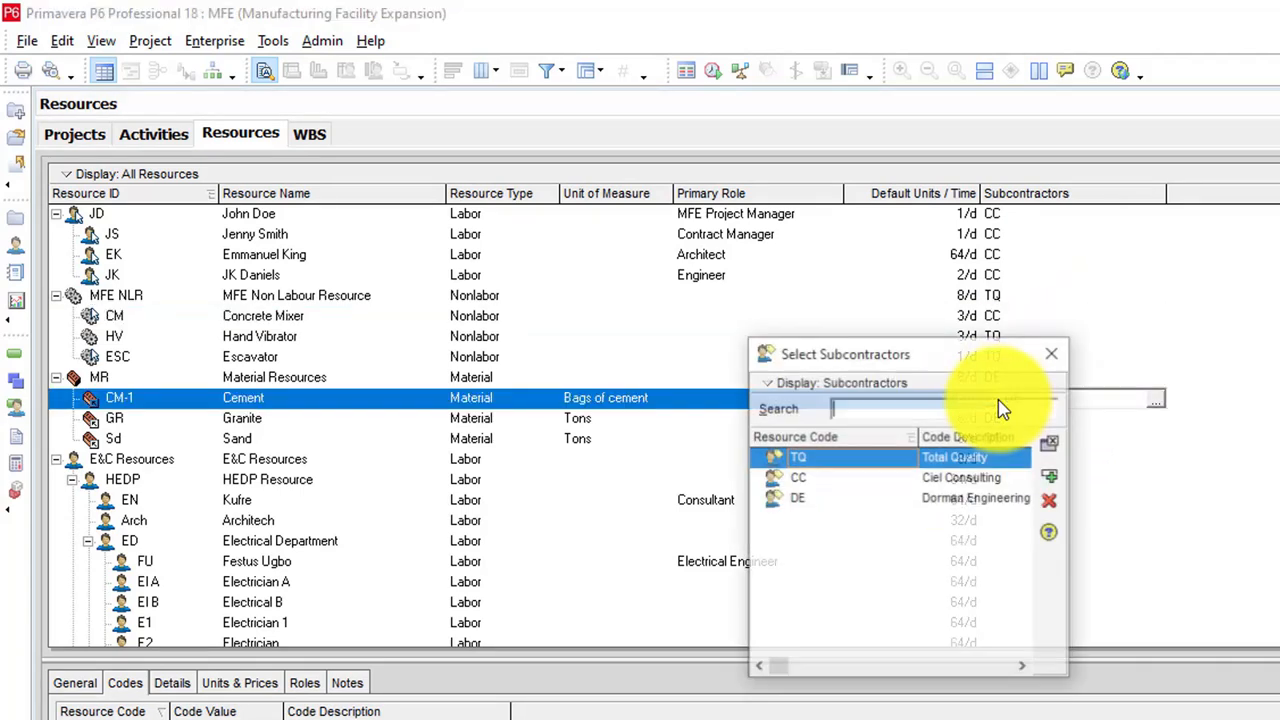
left_click(968, 478)
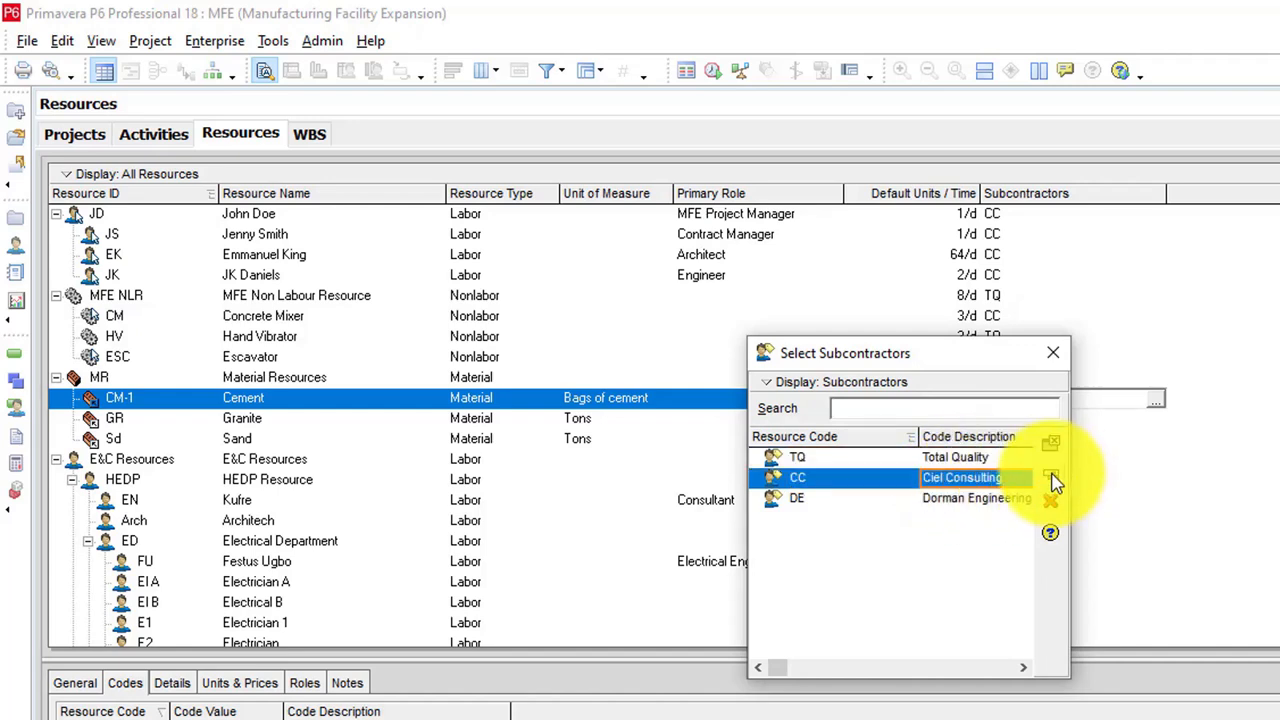
left_click(1052, 479)
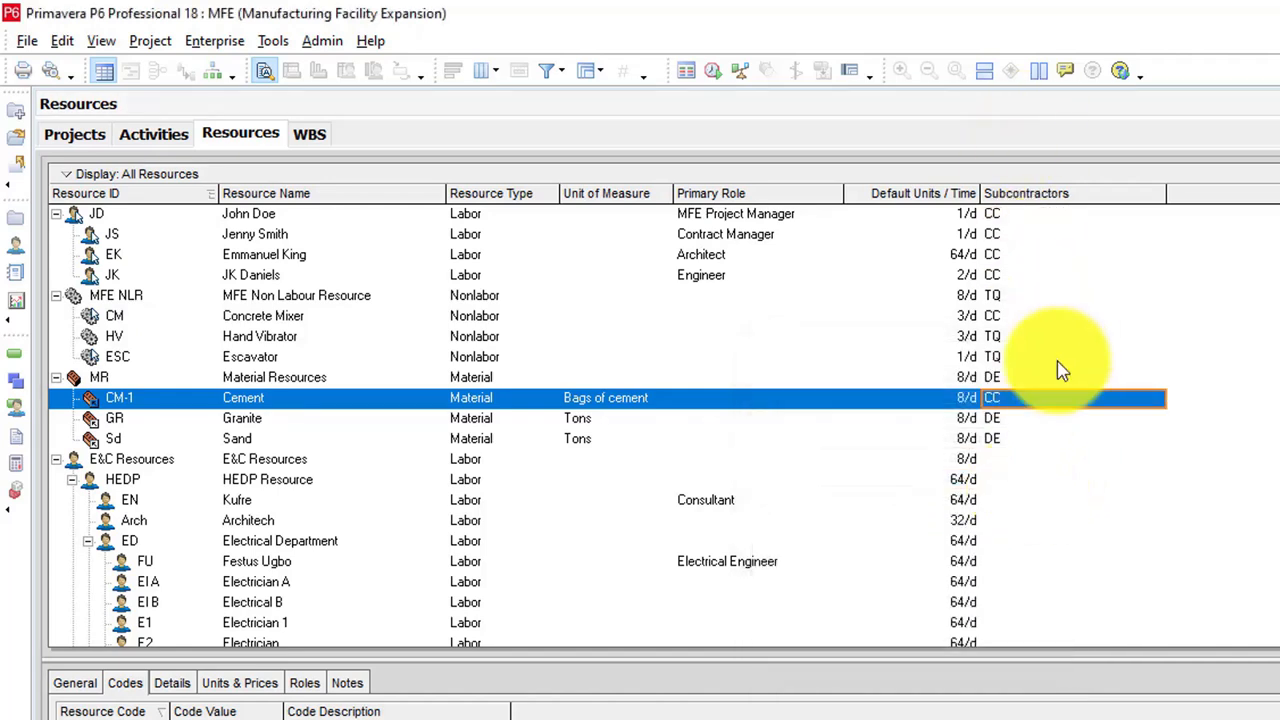
Step: Change the Subcontractors value of the Architect resource EK to DE
double_click(1084, 254)
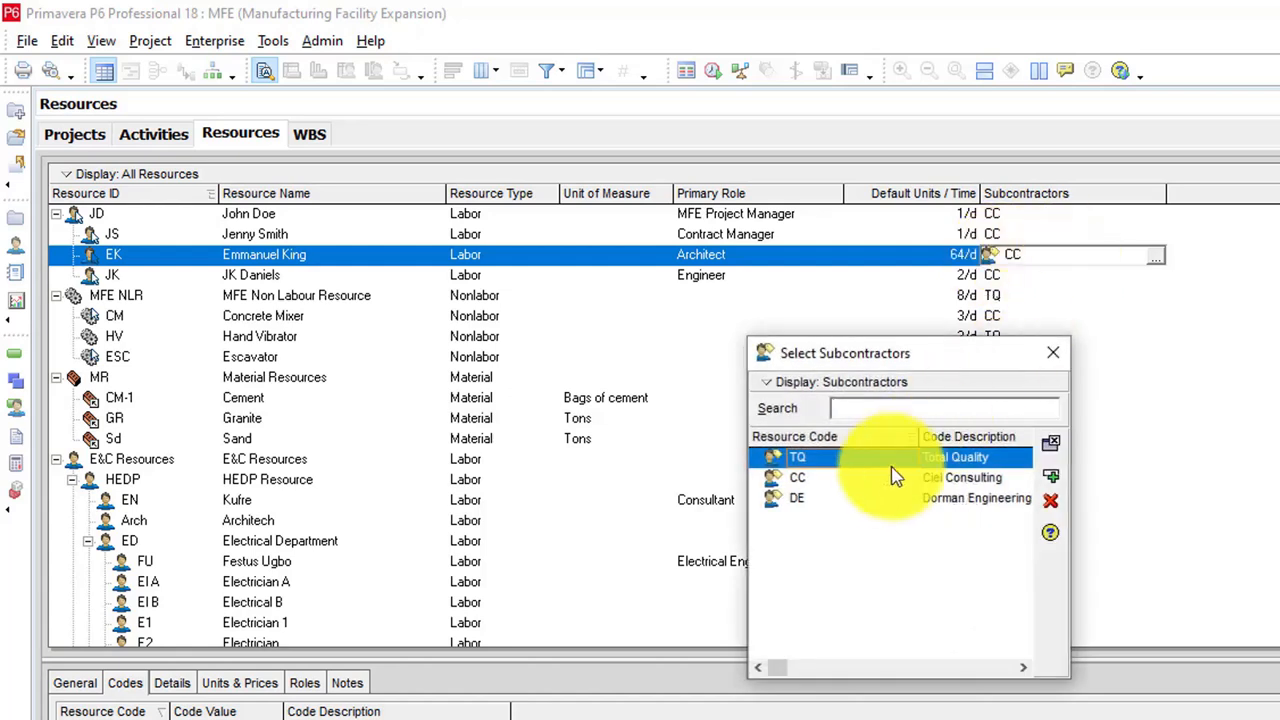
left_click(900, 499)
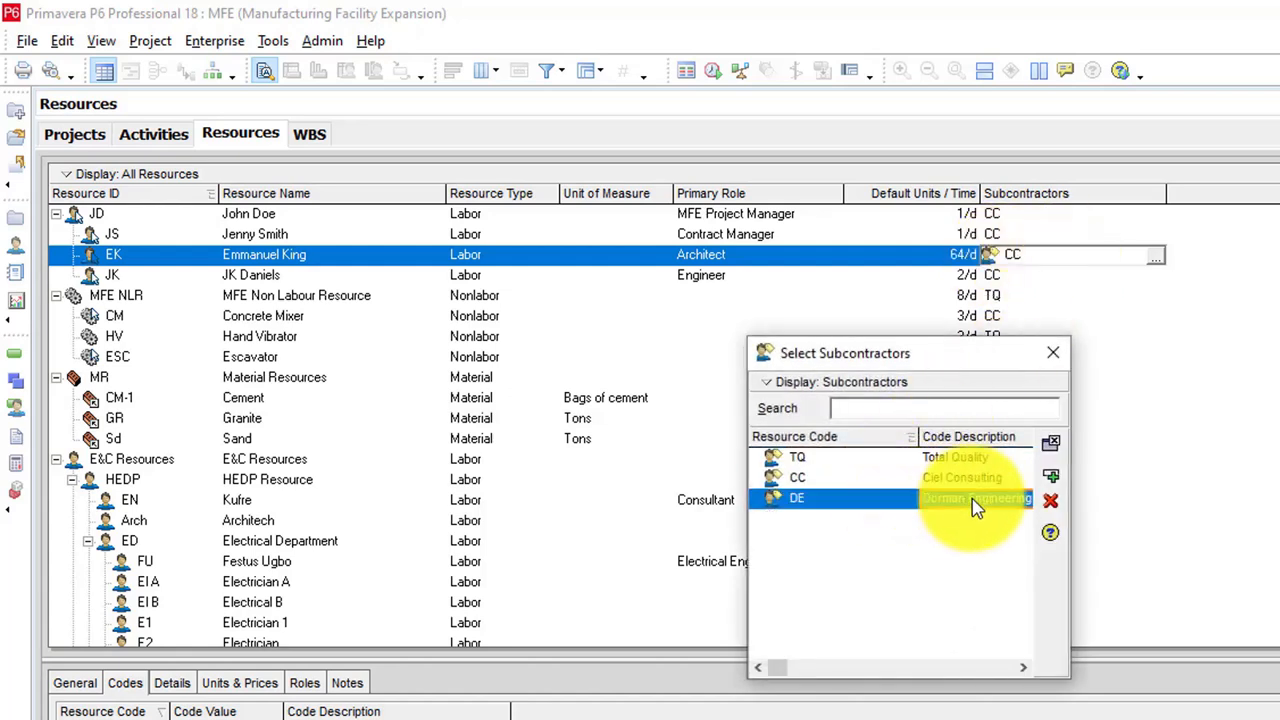
left_click(1053, 478)
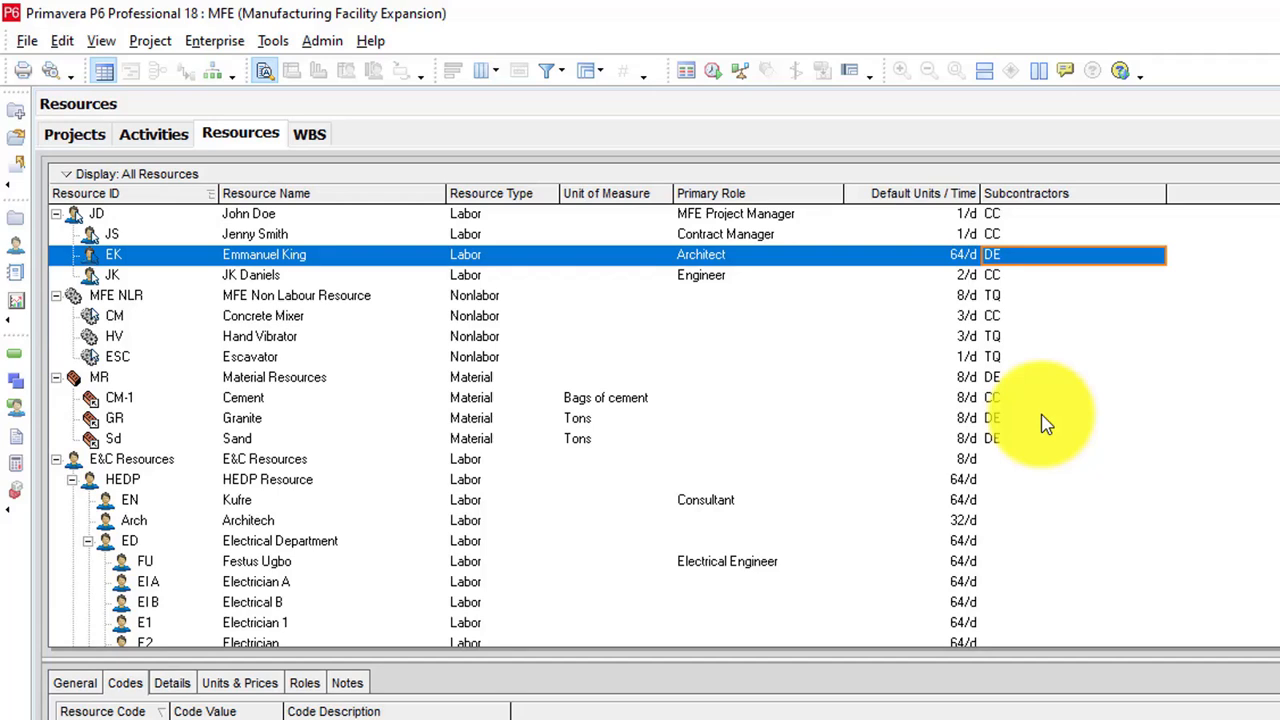
Step: Group the resources by Subcontractors with the grouping bands sorted alphabetically, and apply the new grouping to the resources table
left_click(580, 80)
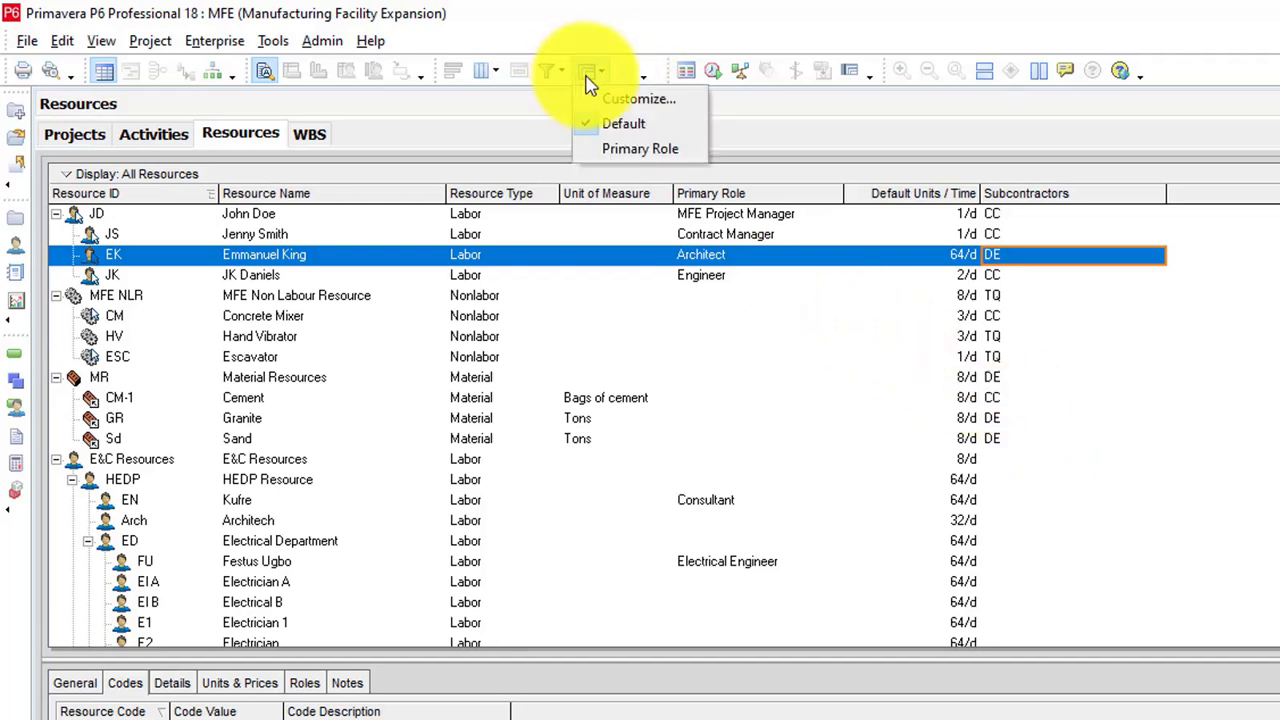
left_click(622, 102)
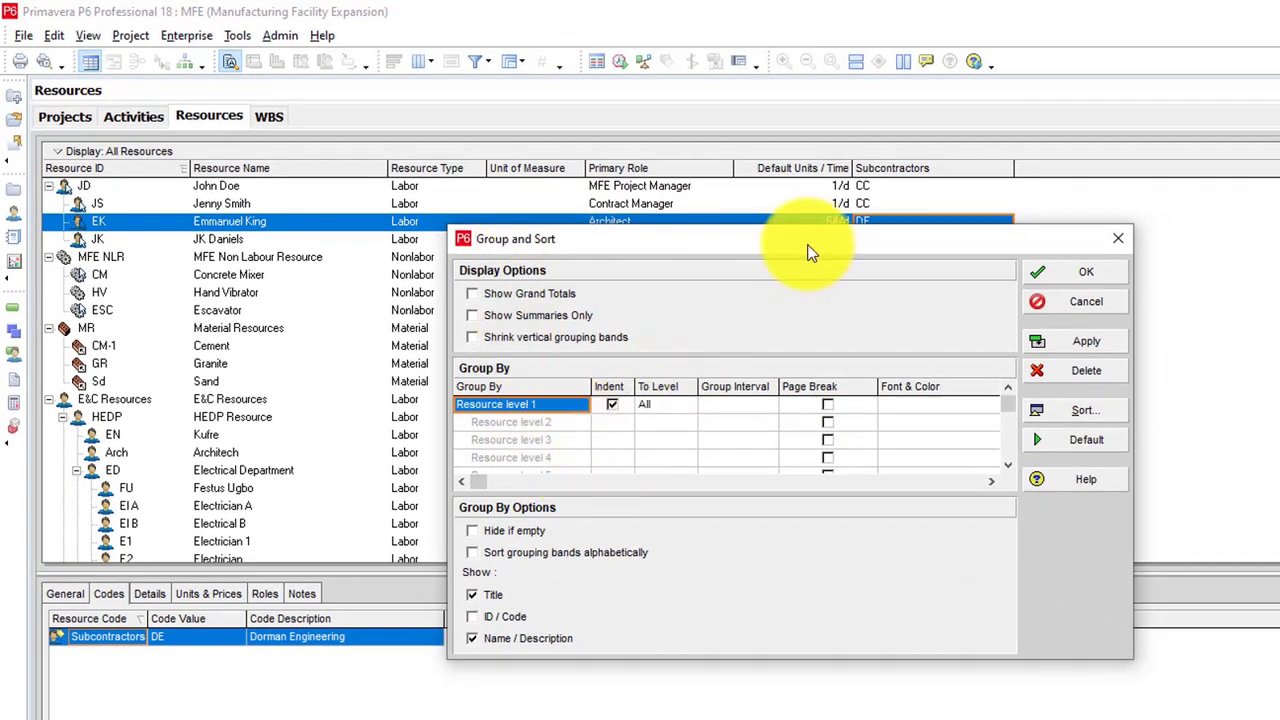
left_click(556, 407)
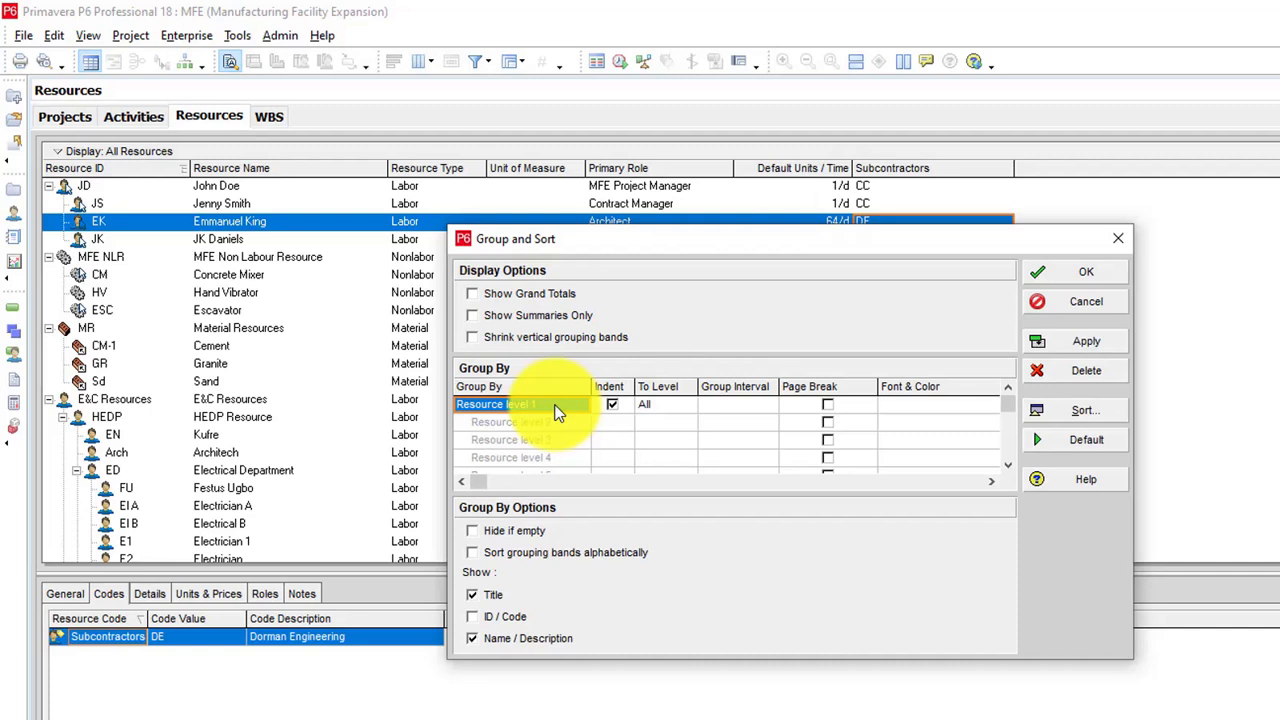
left_click(496, 405)
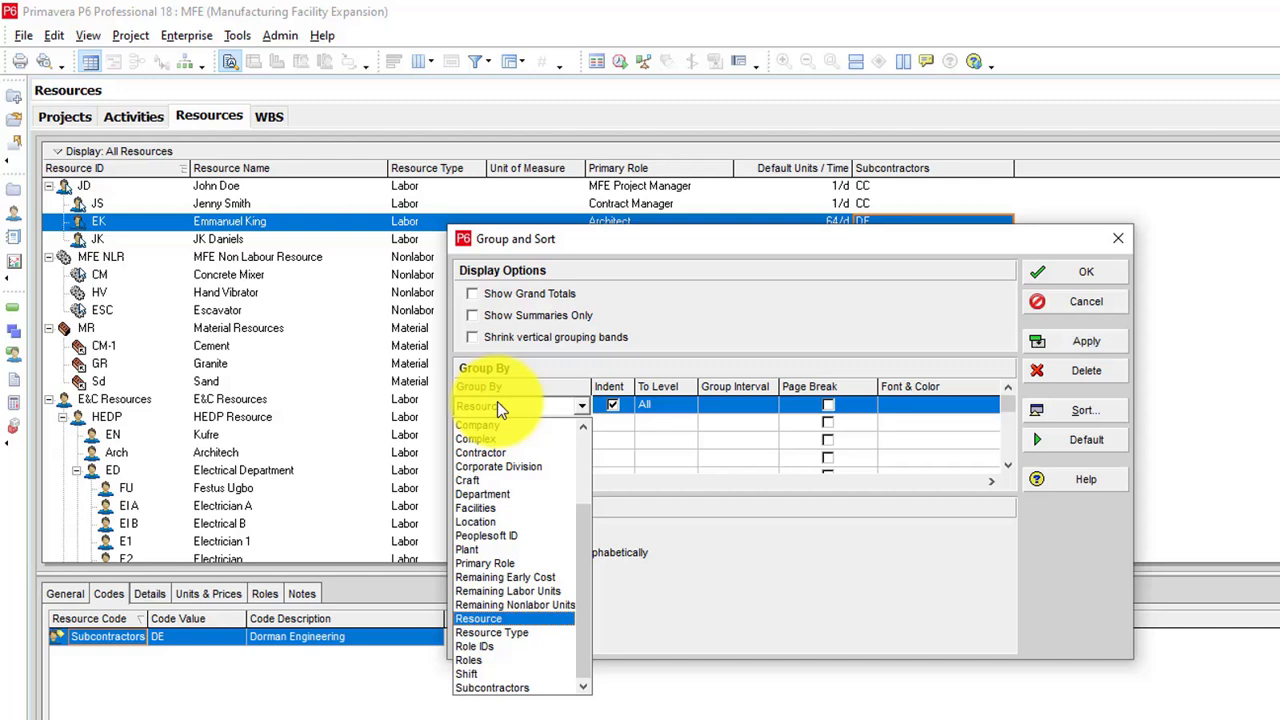
left_click(505, 688)
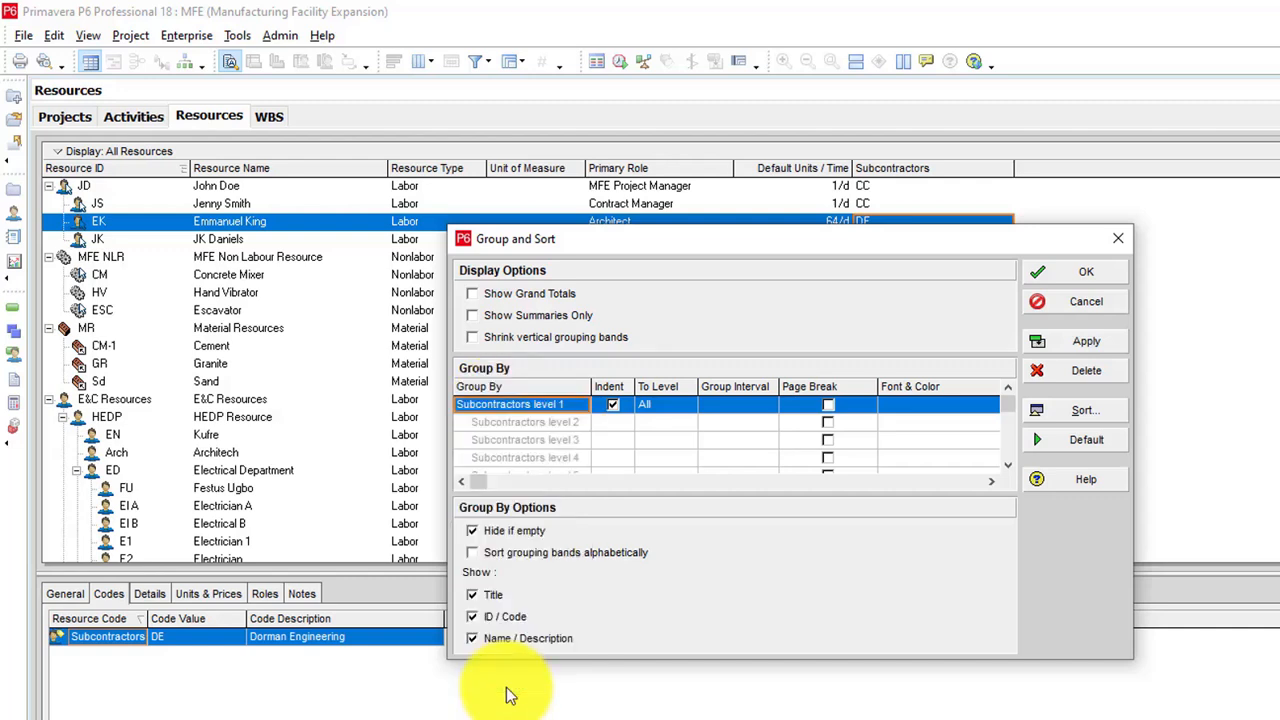
left_click(478, 556)
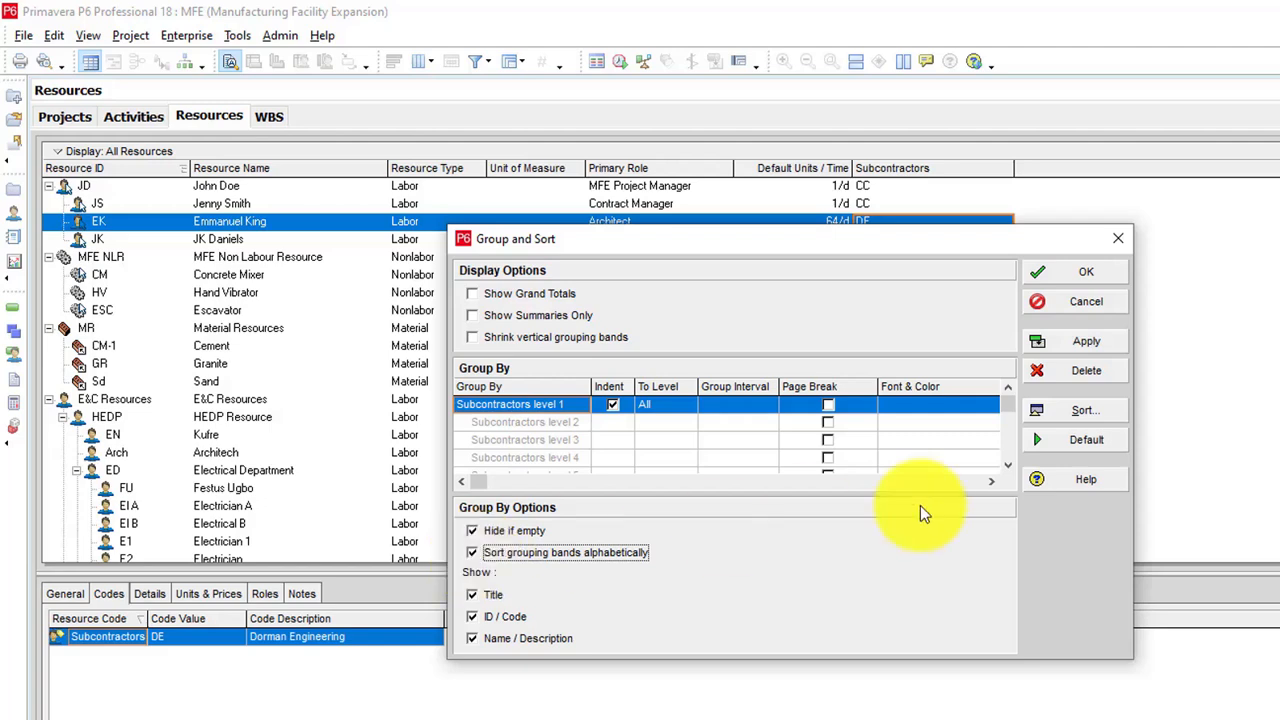
left_click(1100, 340)
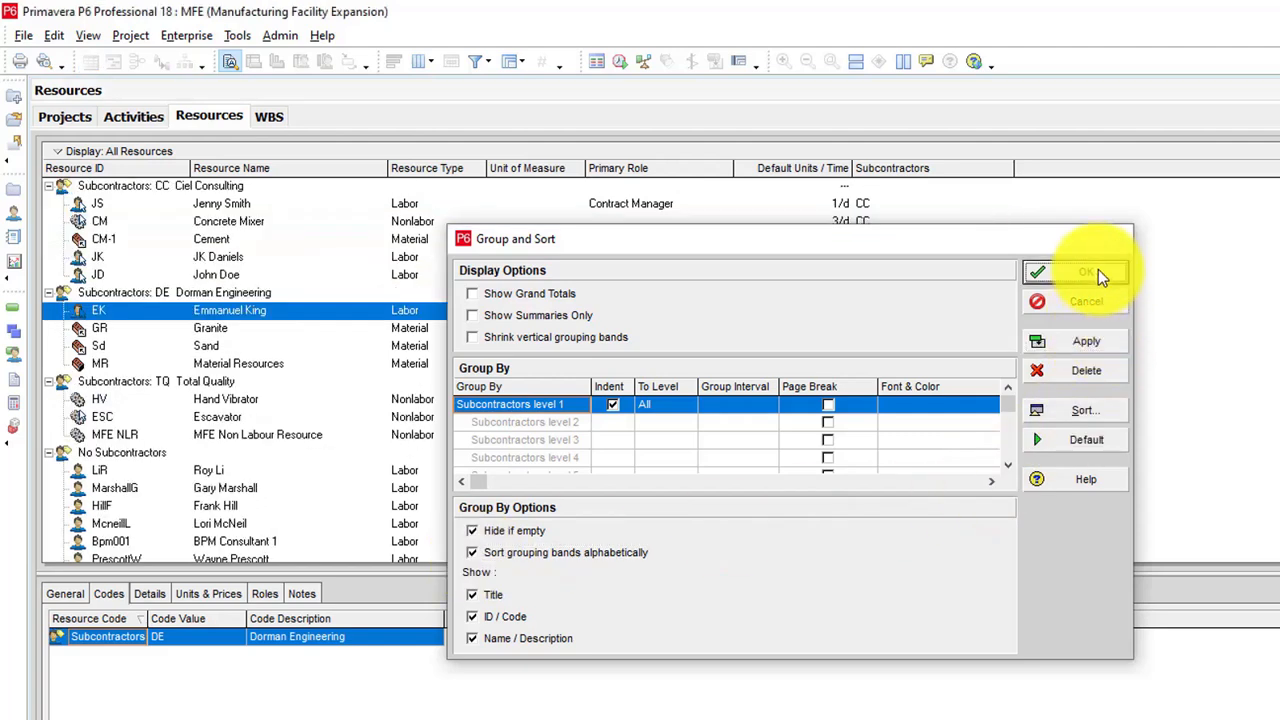
left_click(1098, 269)
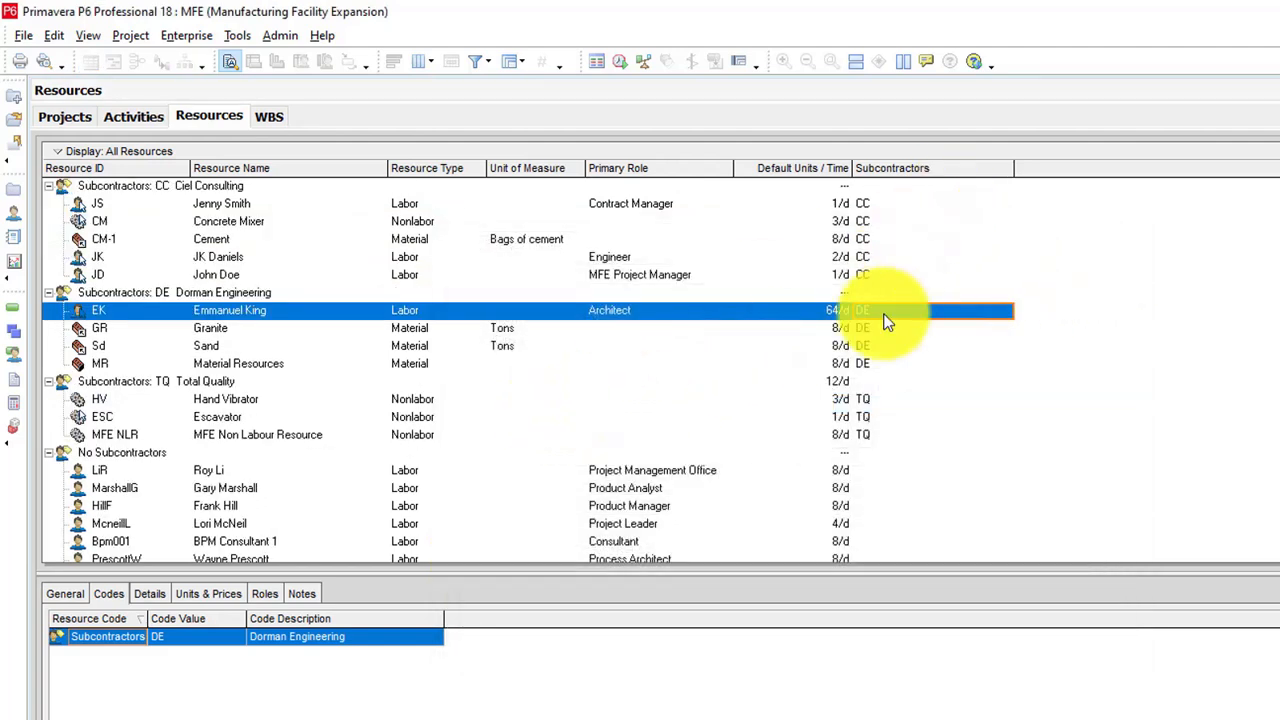
Step: Examine the individual resources listed under the CC Ciel Consulting subcontractor band
left_click(86, 204)
left_click(152, 223)
left_click(170, 256)
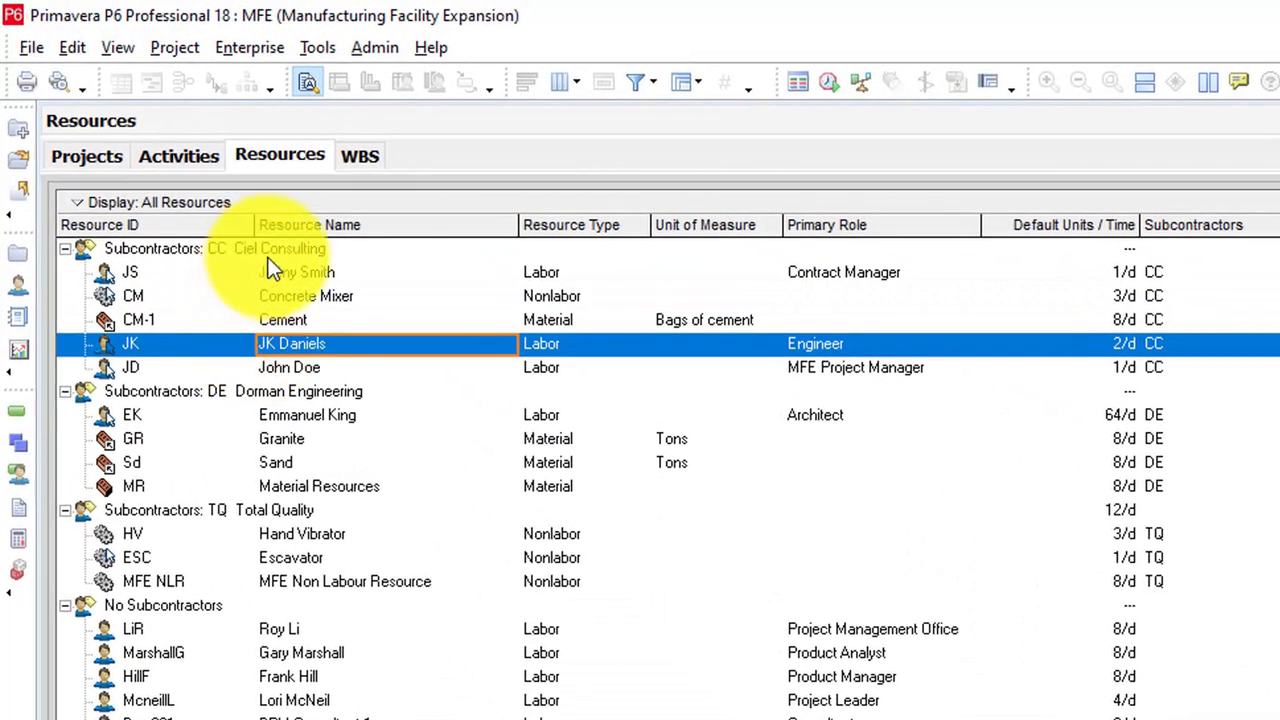
left_click(204, 187)
left_click(303, 272)
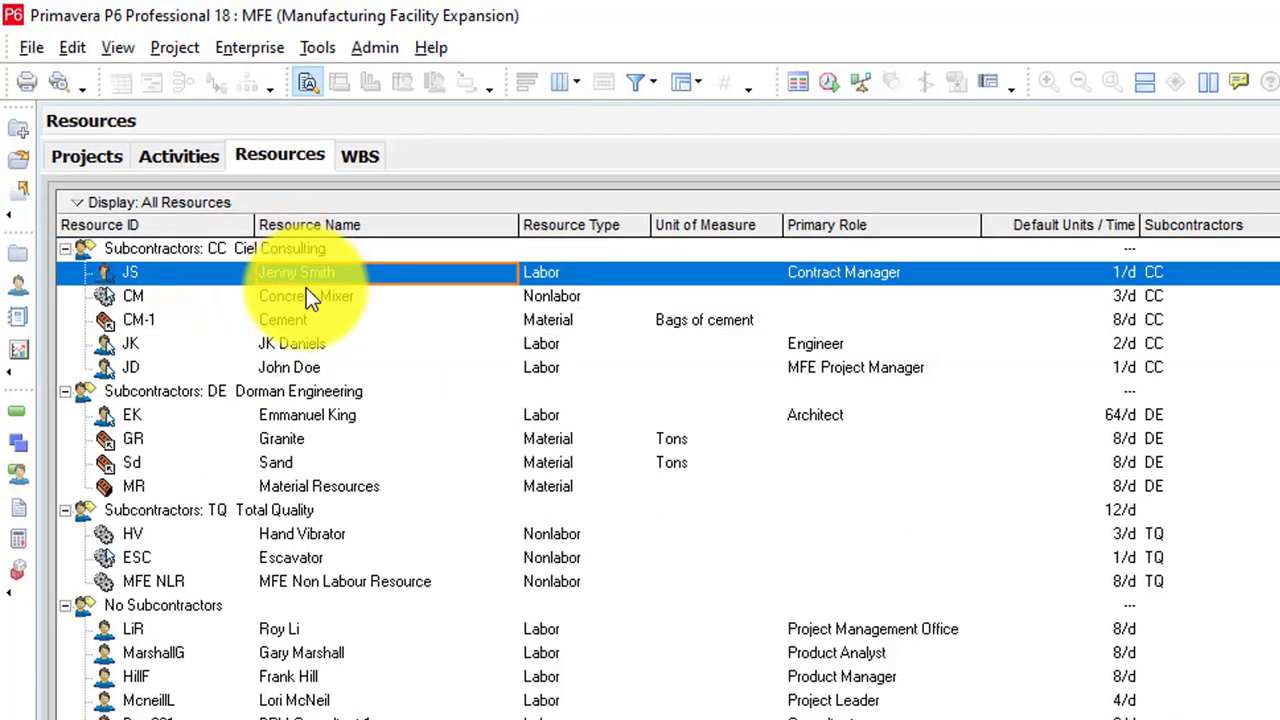
left_click(306, 294)
left_click(306, 319)
left_click(296, 344)
left_click(294, 367)
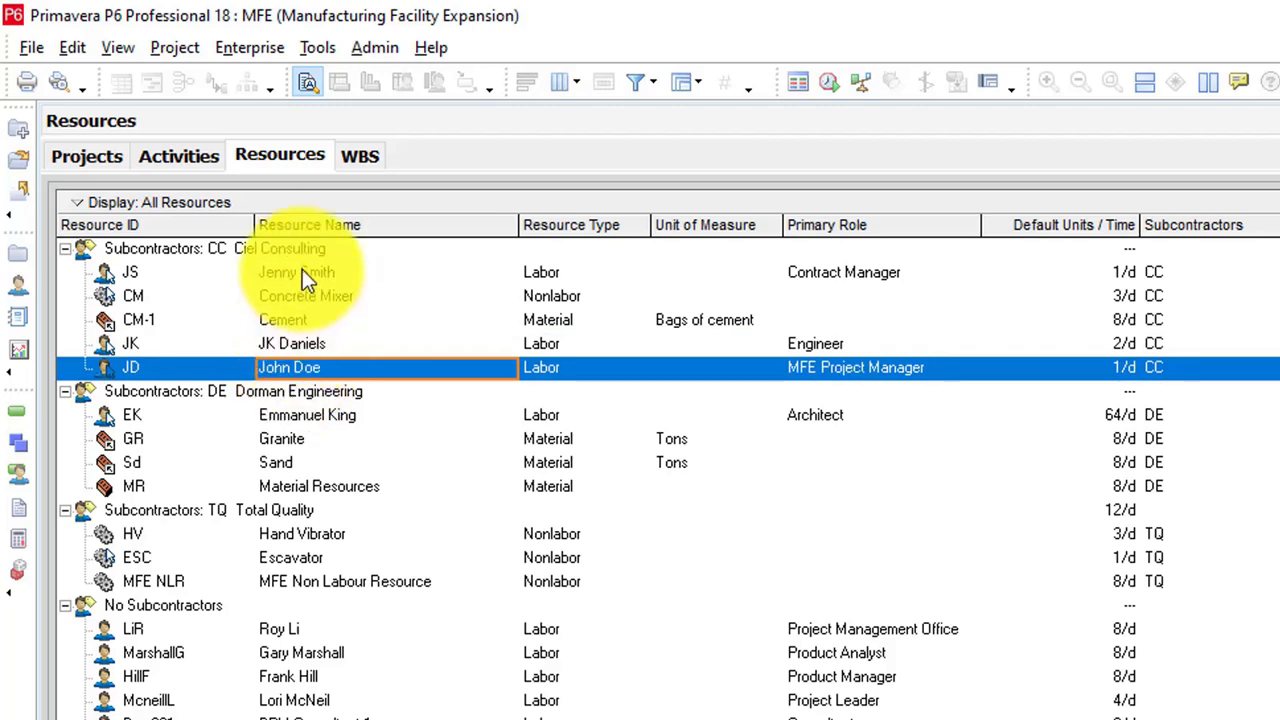
Step: Review the Ciel Consulting, Dorman Engineering and Total Quality bands and the resources grouped under No Subcontractors
left_click(284, 255)
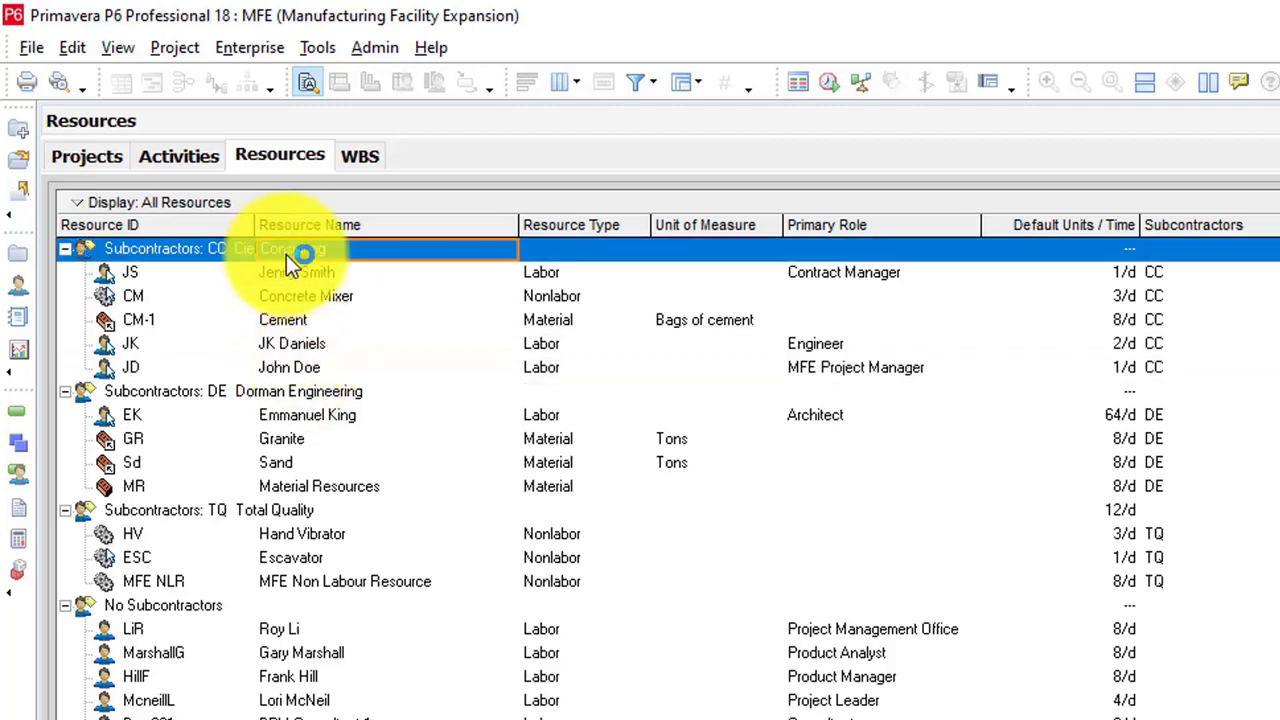
left_click(315, 391)
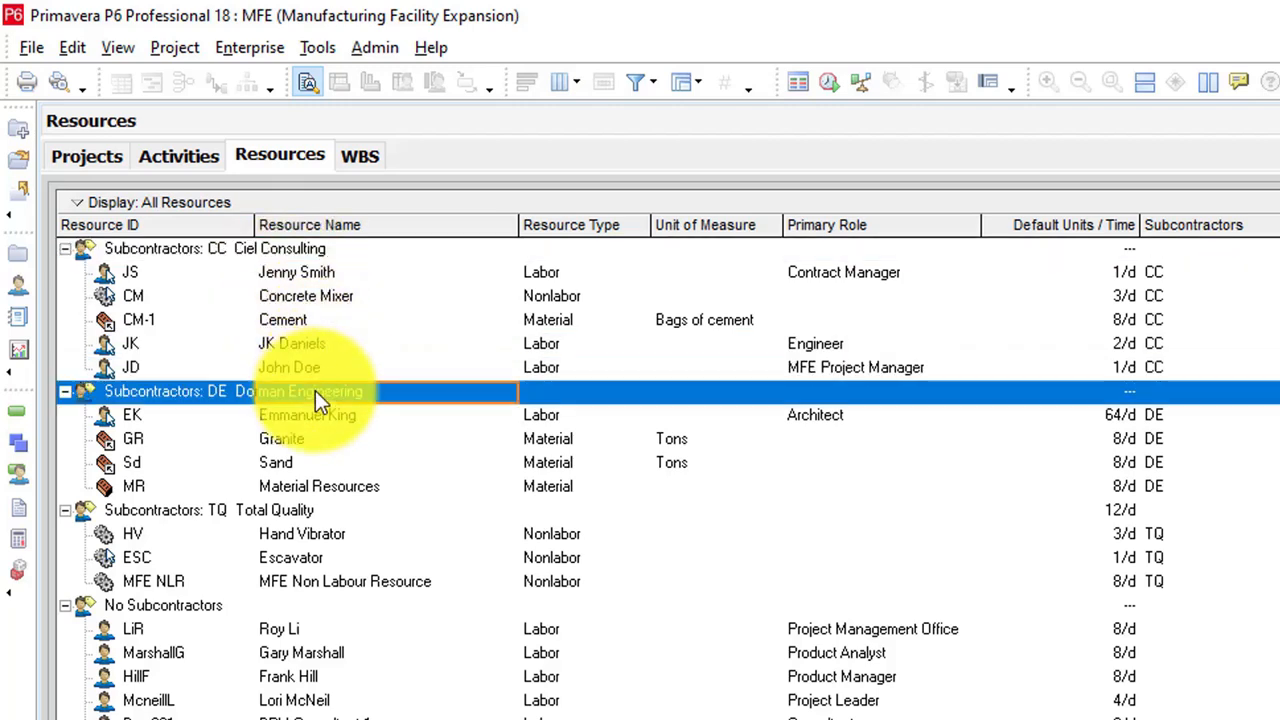
left_click(306, 511)
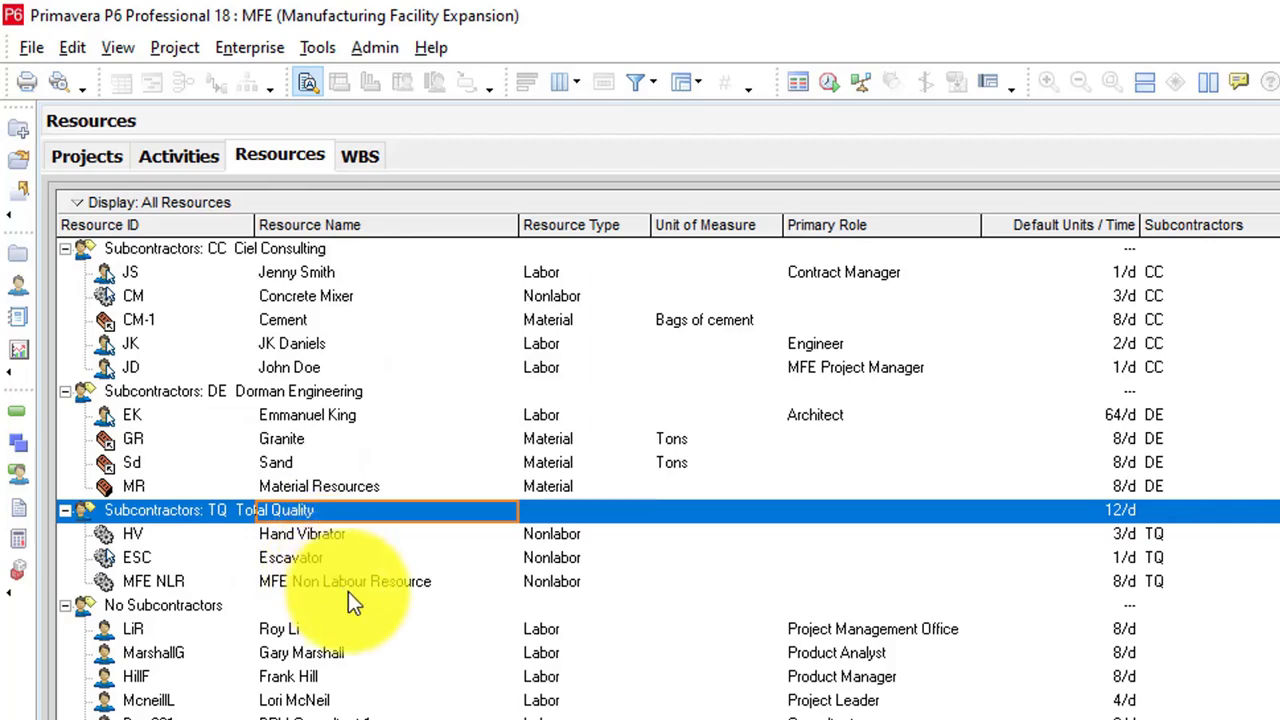
scroll(314, 623, "down", 3)
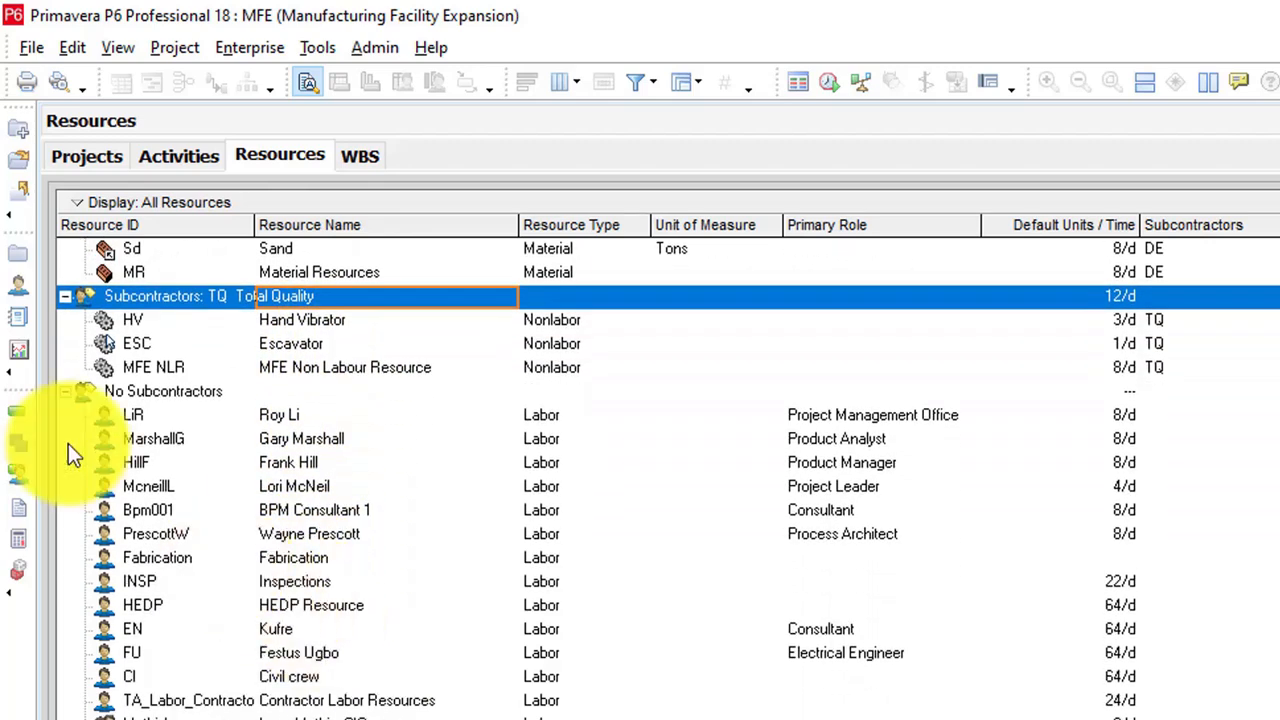
scroll(318, 458, "down", 3)
scroll(318, 458, "up", 4)
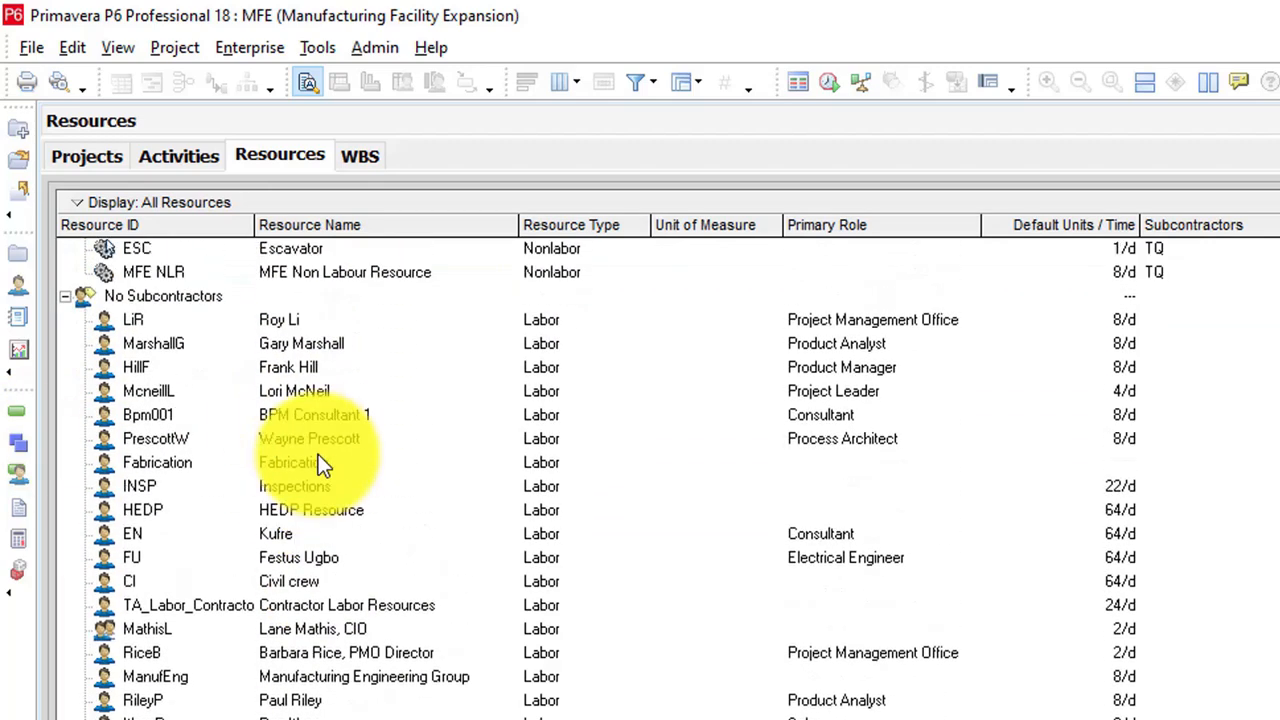
scroll(318, 454, "up", 2)
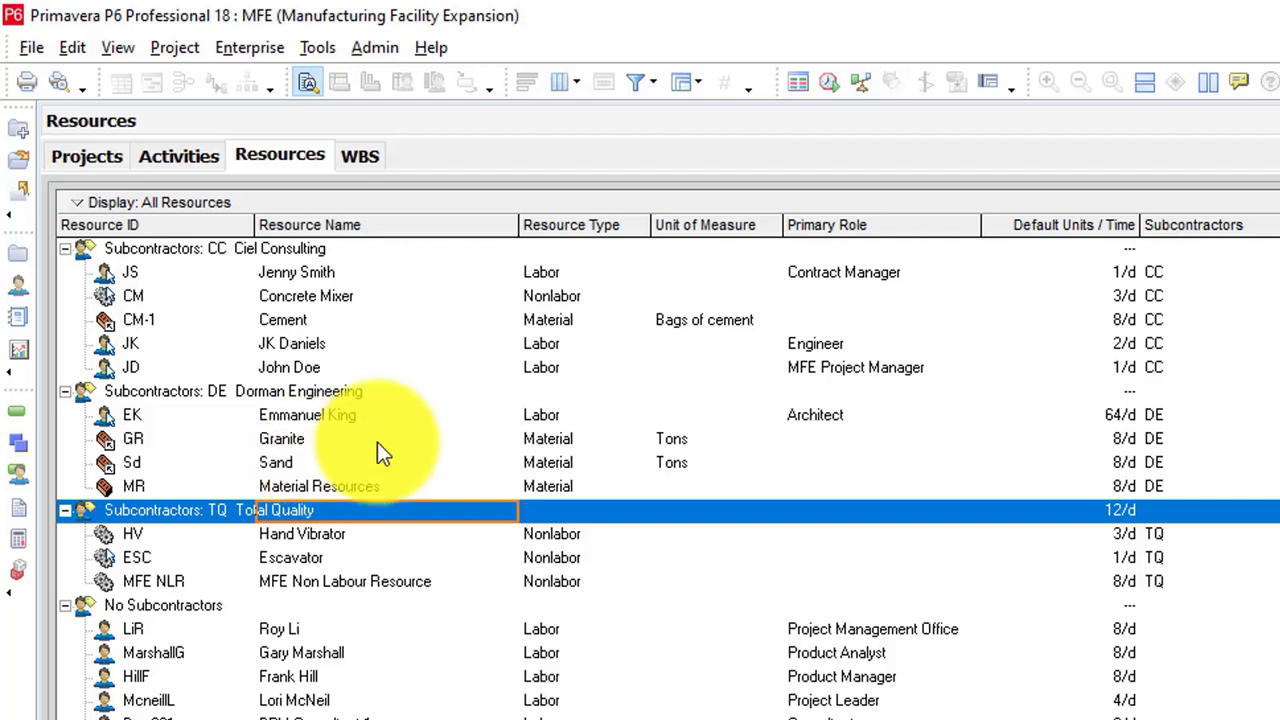
Step: Filter the grouped resources by Current Project's Resources, and switch the filter to All Active Resources
left_click(636, 84)
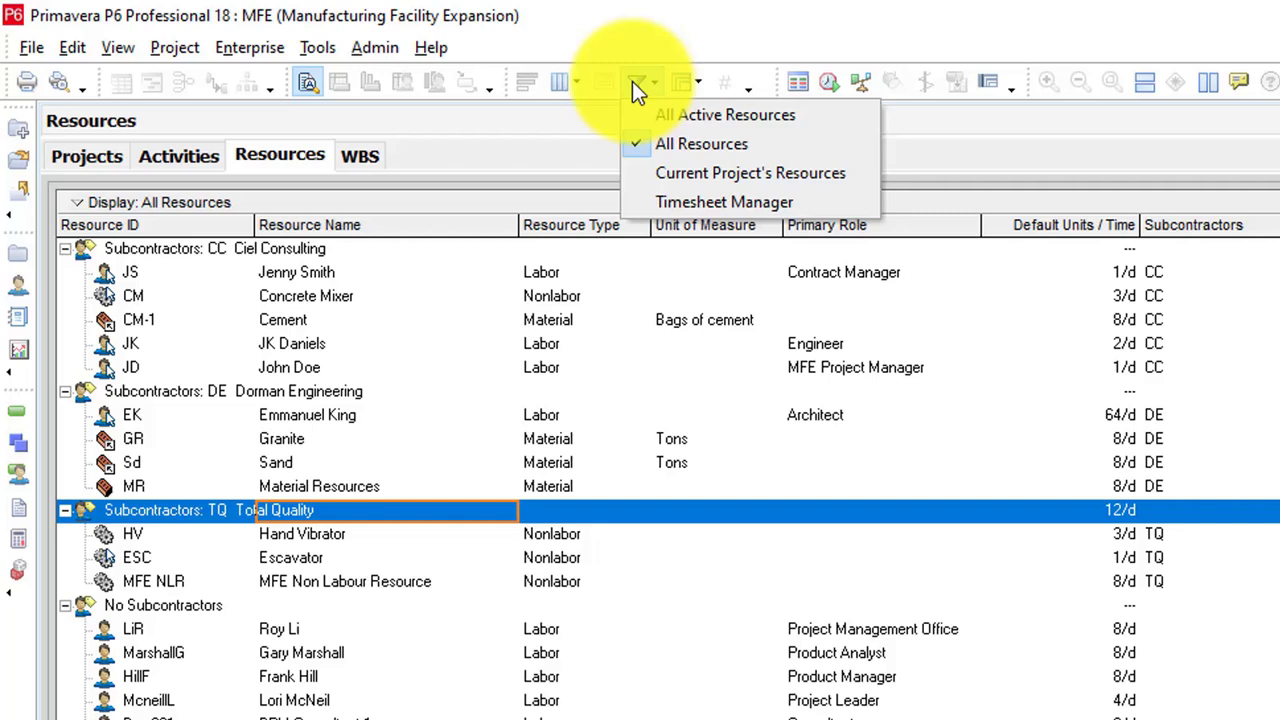
left_click(715, 180)
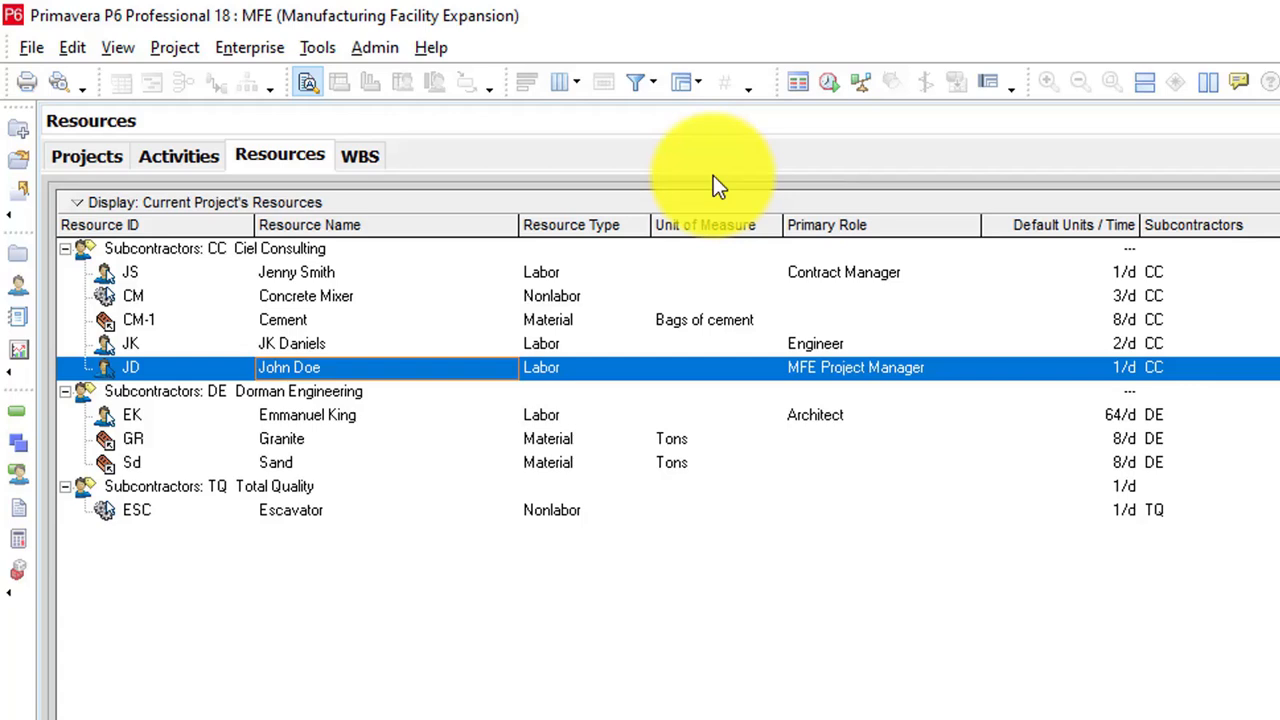
left_click(652, 89)
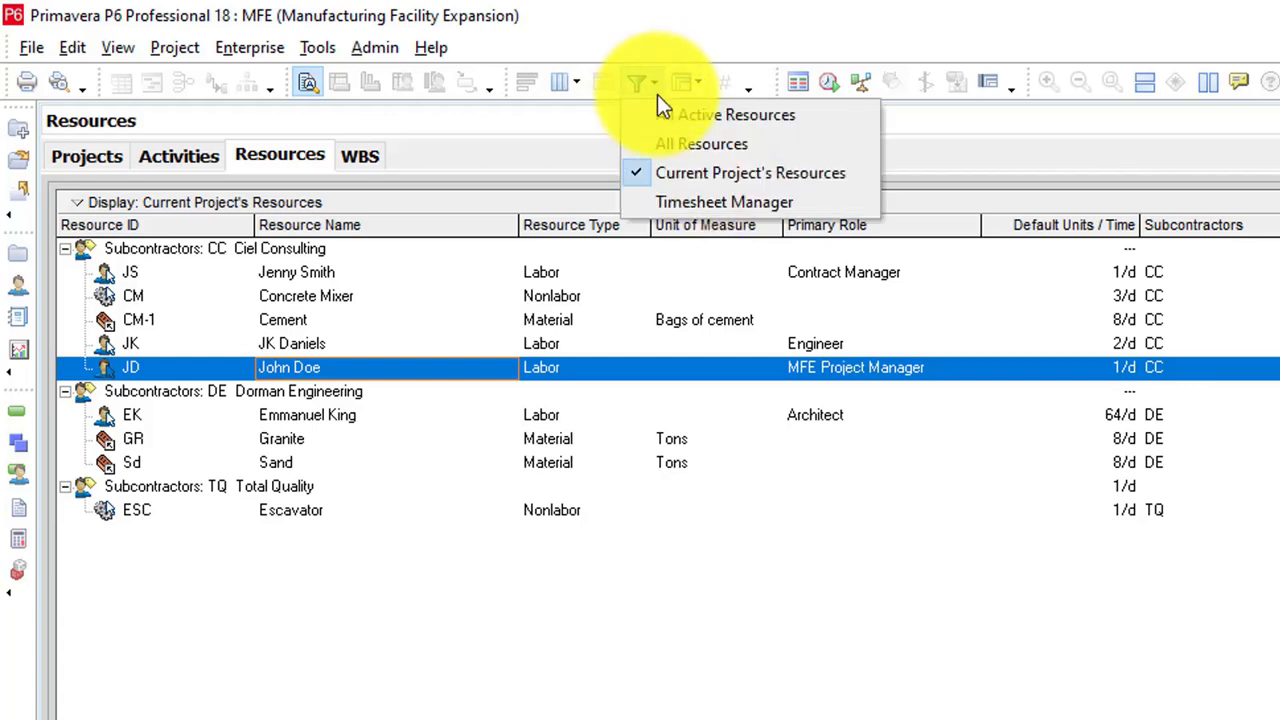
left_click(720, 118)
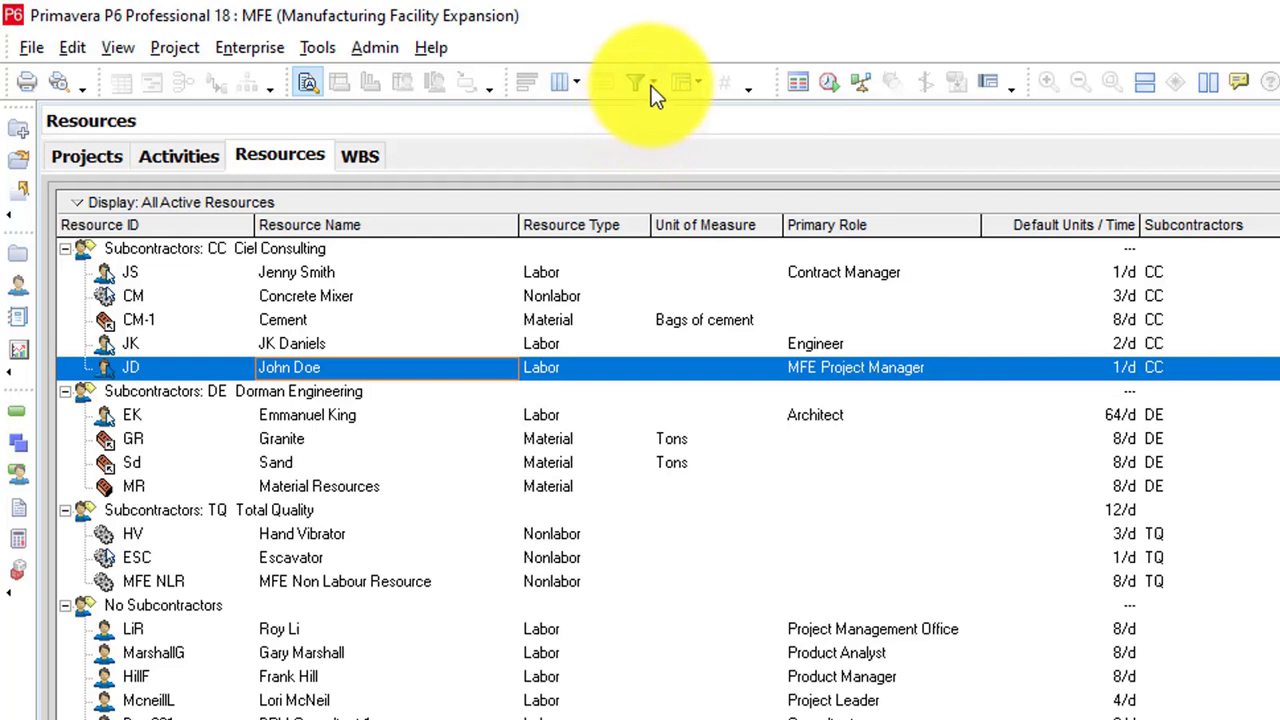
Step: Set the resource filter to All Resources and restore the Default grouping of the resources table
left_click(651, 84)
left_click(726, 152)
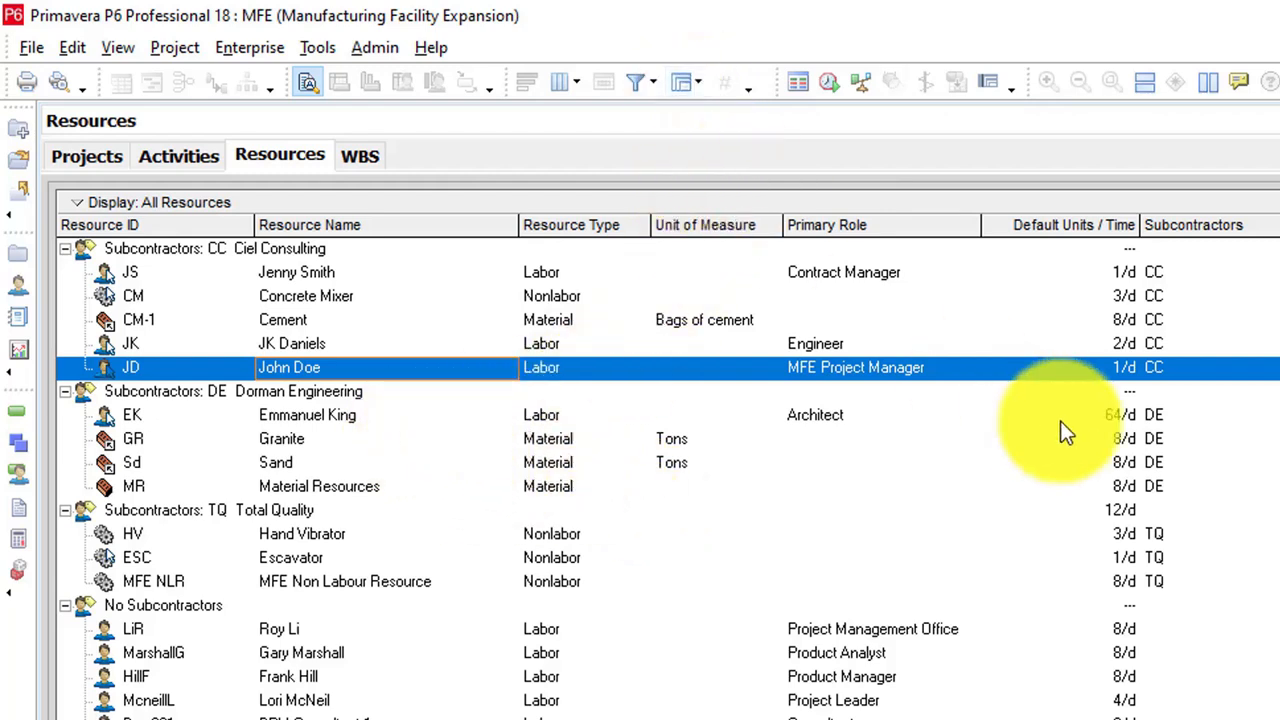
left_click(694, 86)
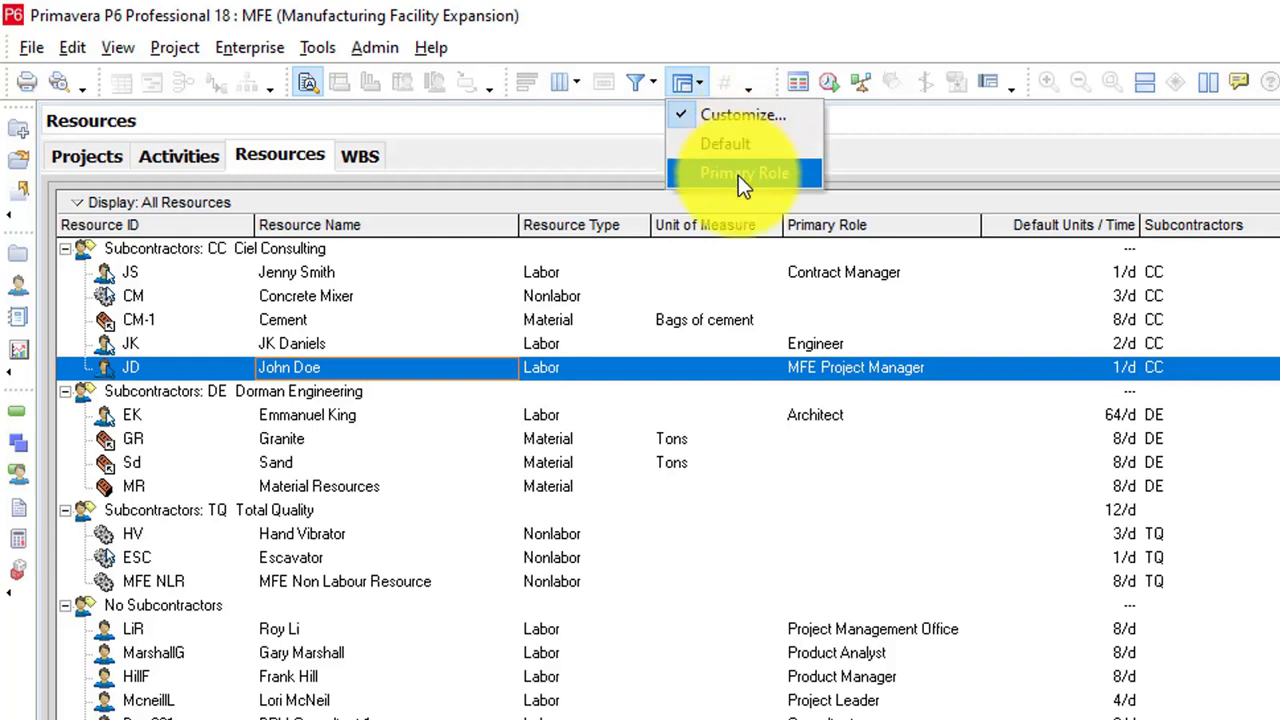
left_click(740, 145)
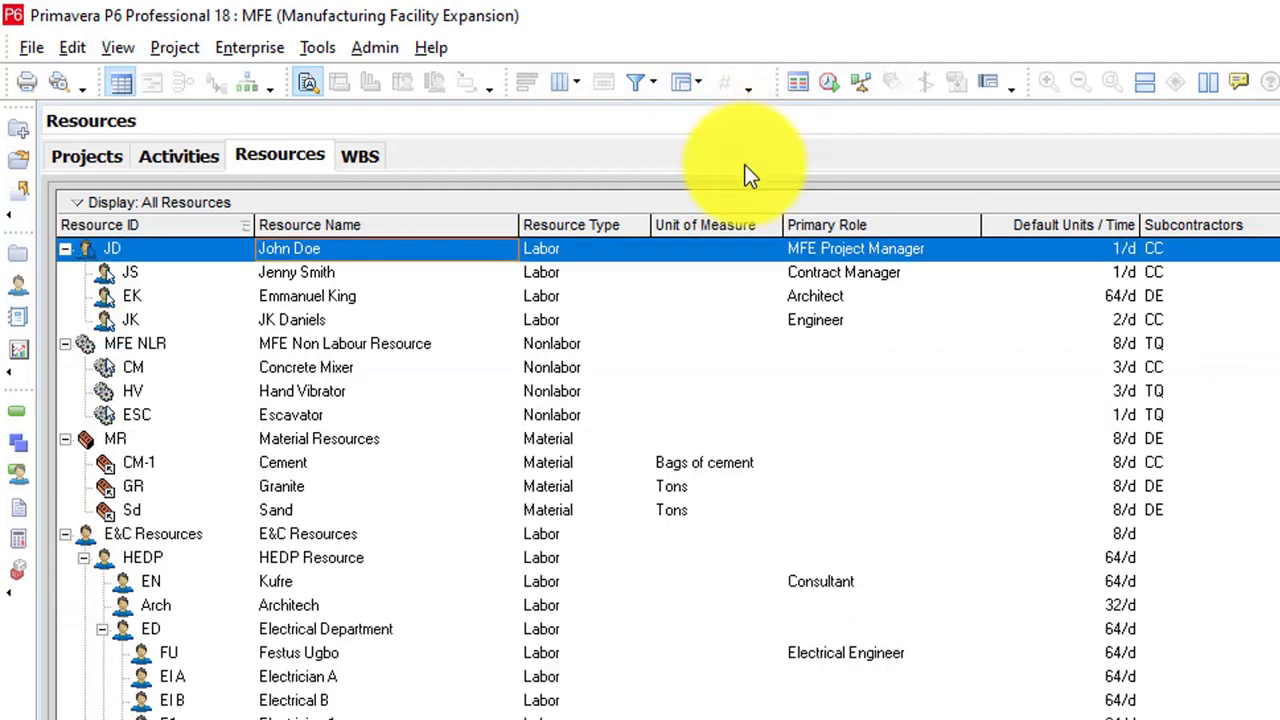